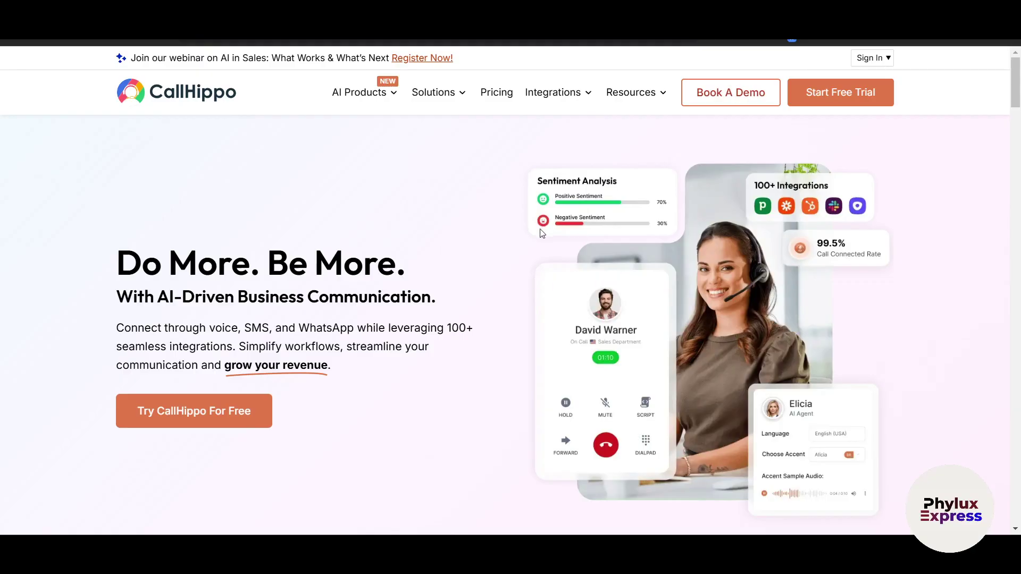
Autoscroll the homepage down to the product video and 'CallHippo for Multiple Platforms' section.
middle_click(469, 211)
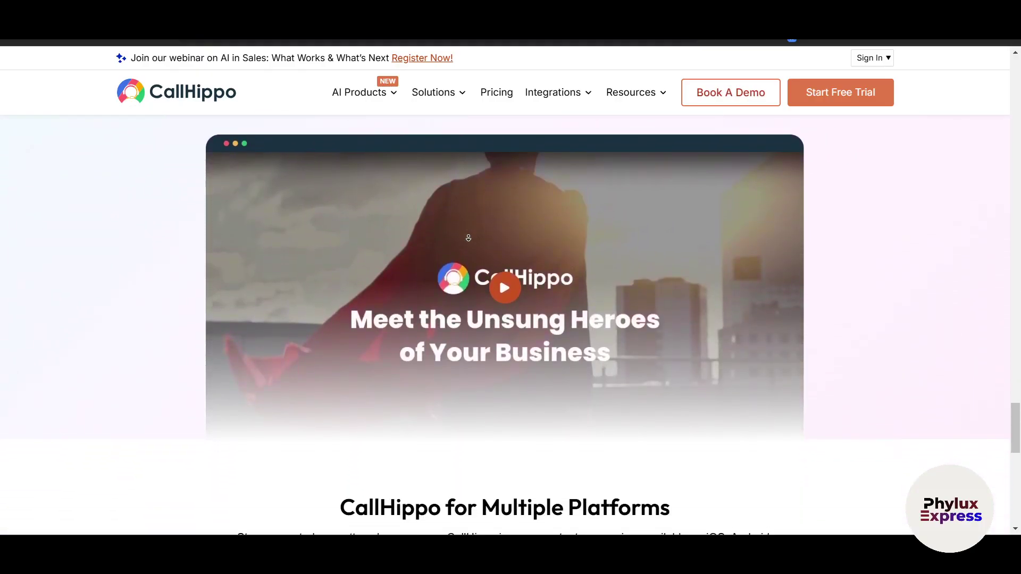
Return to the top of the homepage and go to the Pricing & Plans page.
left_click(469, 239)
scroll(470, 240, "up", 20)
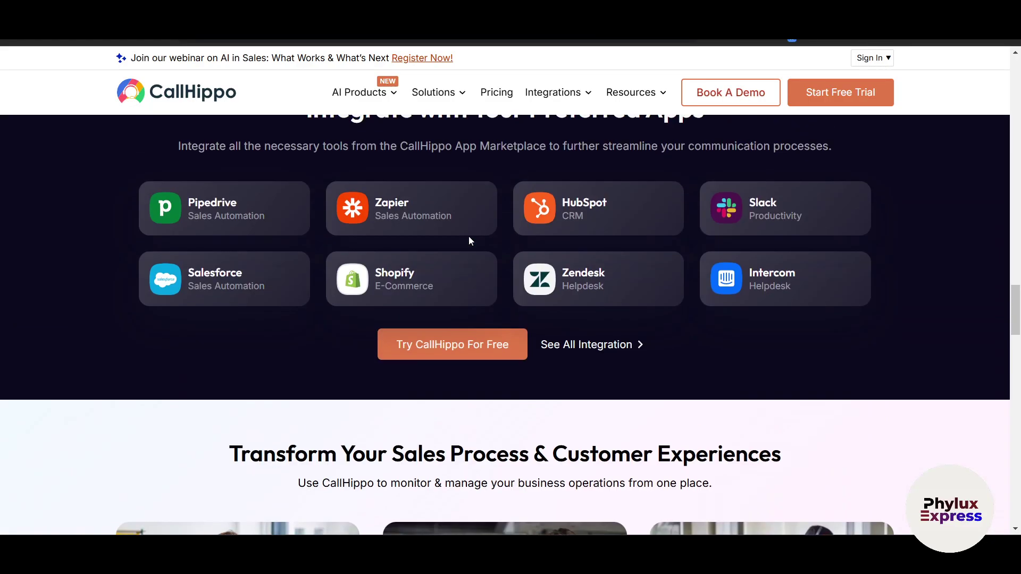
scroll(469, 241, "up", 20)
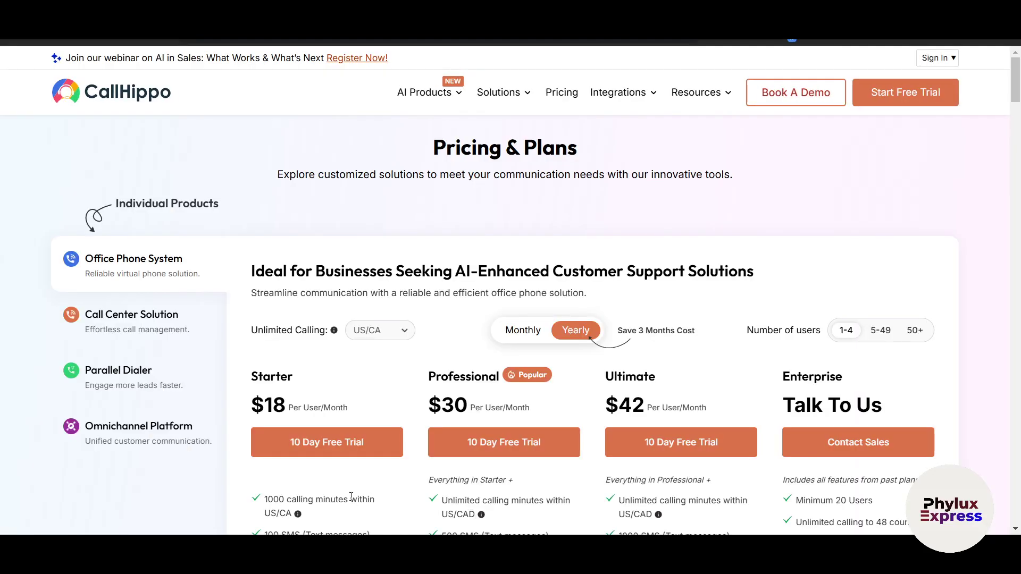
Check the calling-region list and keep US/CA selected.
scroll(350, 497, "down", 2)
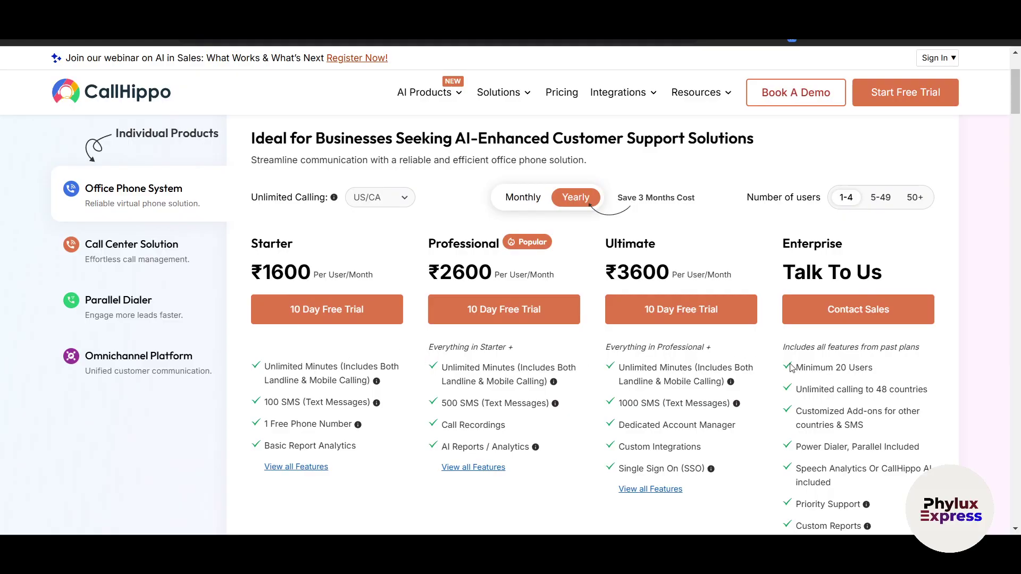
left_click(391, 198)
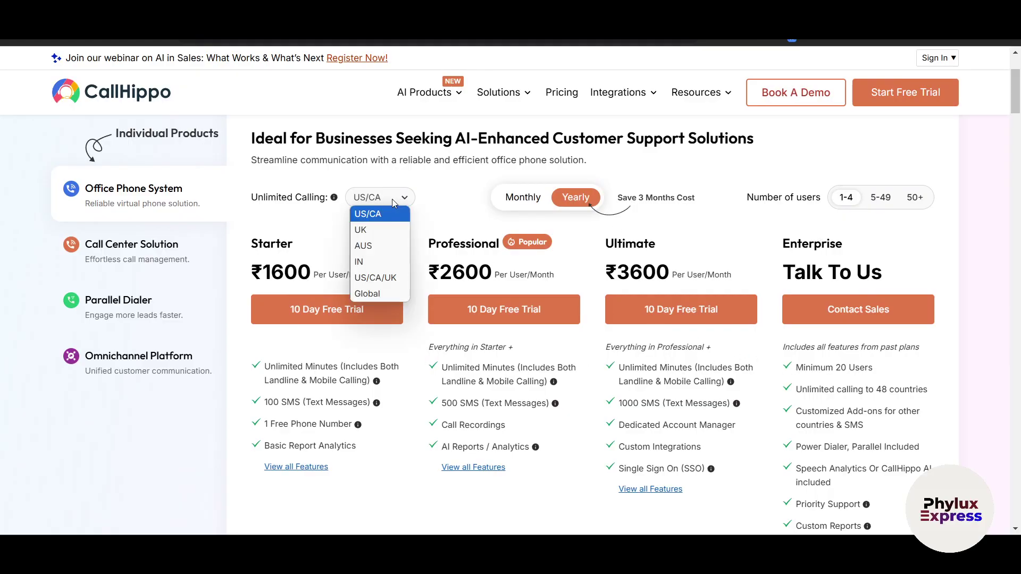
left_click(477, 197)
scroll(437, 400, "down", 1)
scroll(437, 400, "up", 1)
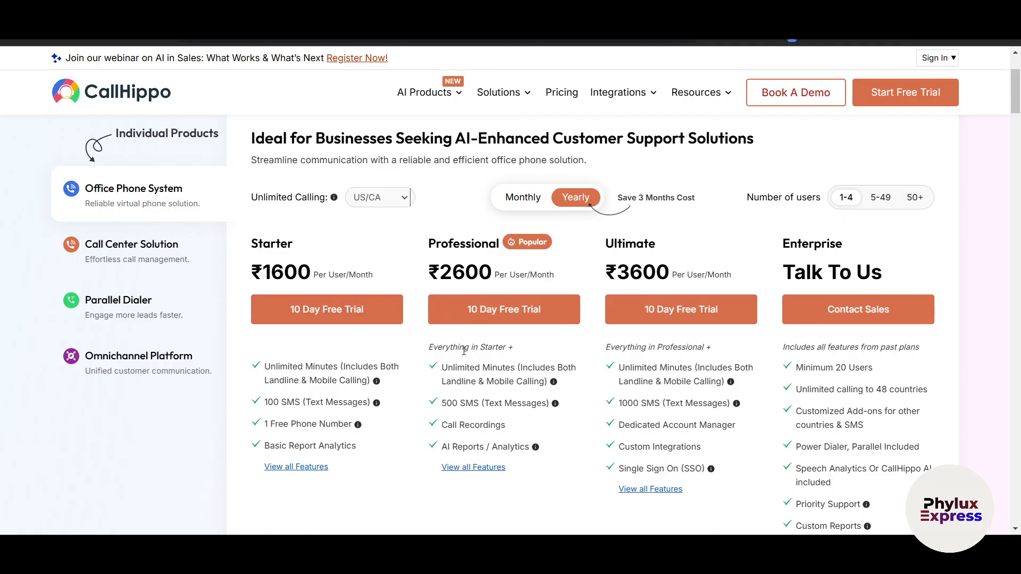
scroll(423, 357, "up", 2)
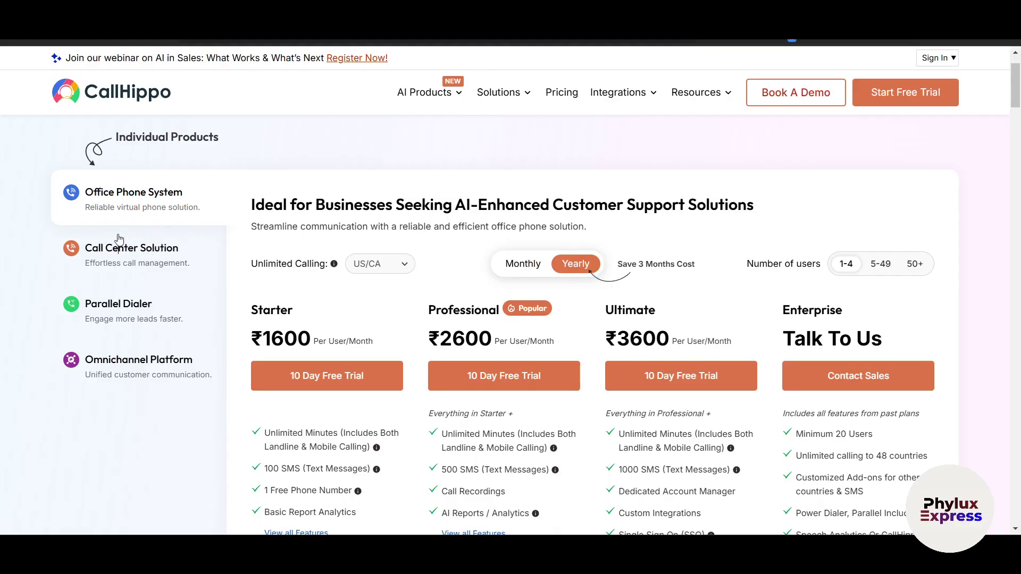
Browse the Call Center Solution, Parallel Dialer and Omnichannel Platform plans, then return to Office Phone System.
left_click(168, 262)
left_click(152, 310)
scroll(175, 346, "up", 1)
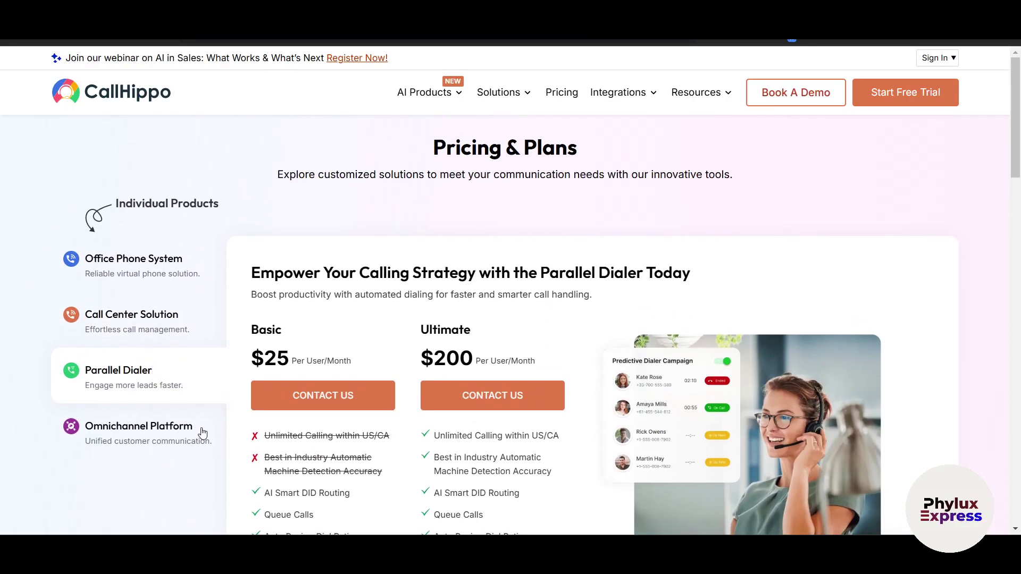
left_click(141, 437)
scroll(209, 436, "down", 1)
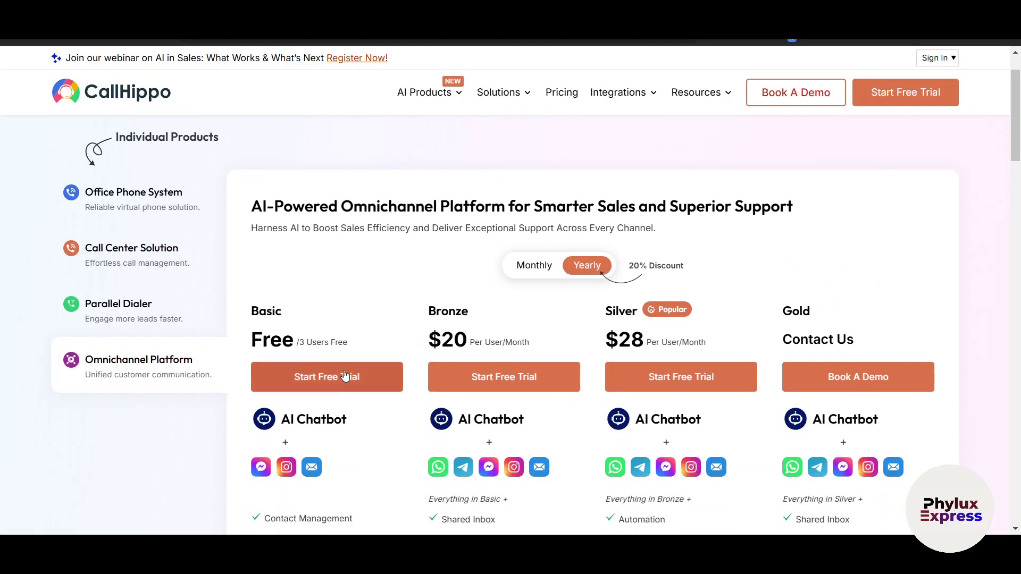
left_click(63, 195)
Compare monthly billing prices, then switch back to yearly (₹1600, ₹2600, ₹3600).
scroll(59, 247, "up", 1)
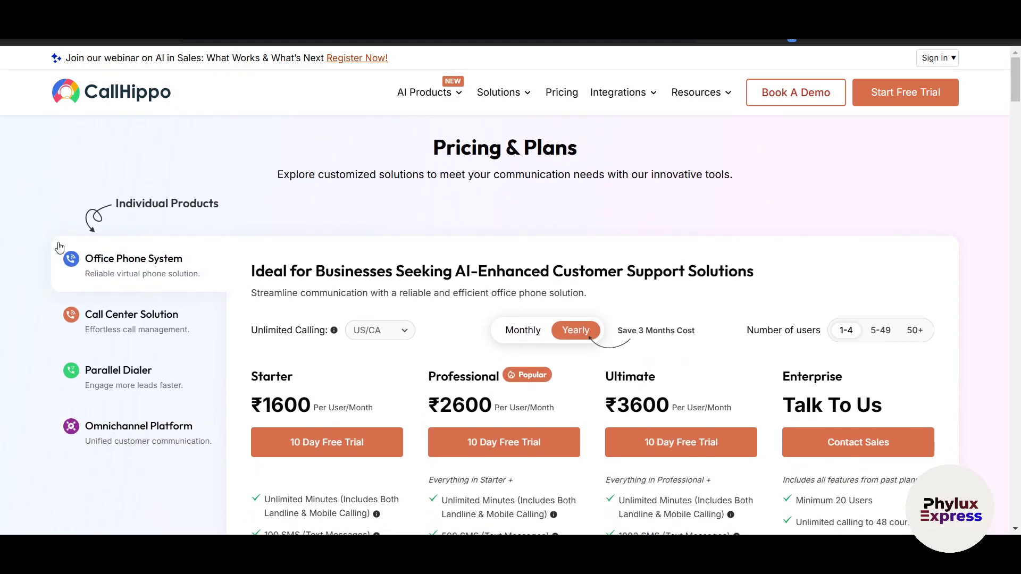
scroll(330, 348, "down", 2)
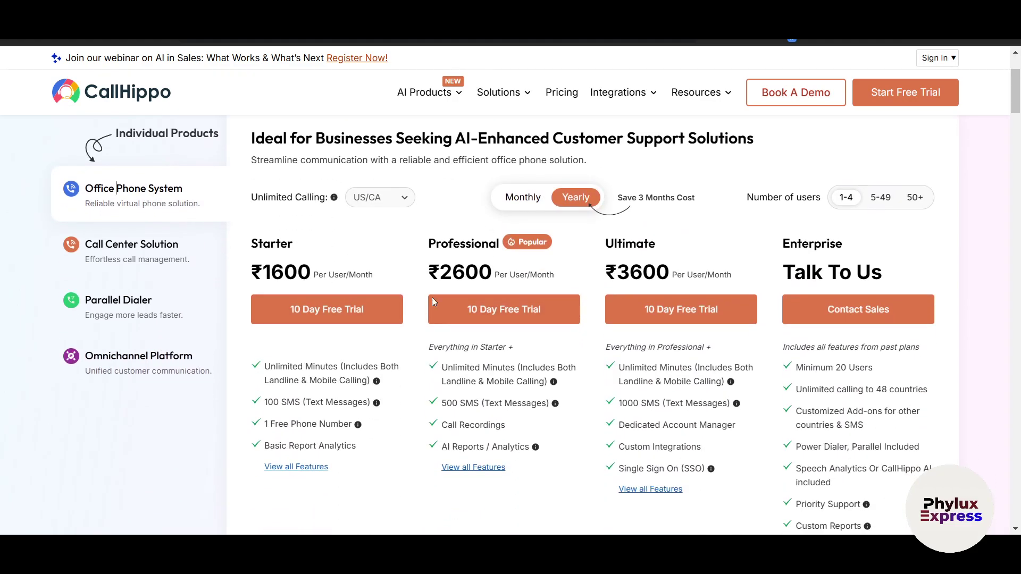
left_click(520, 208)
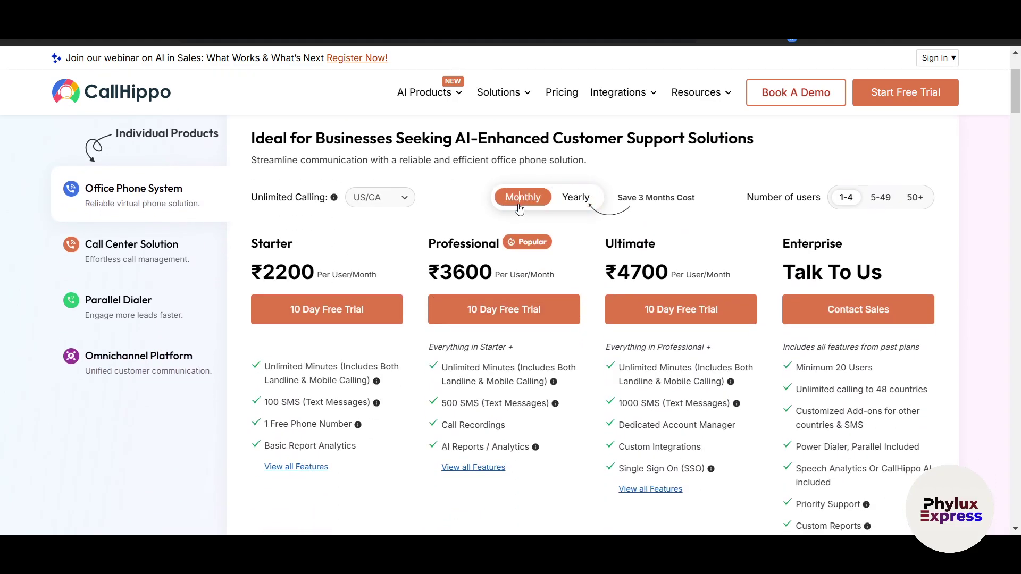
left_click(583, 204)
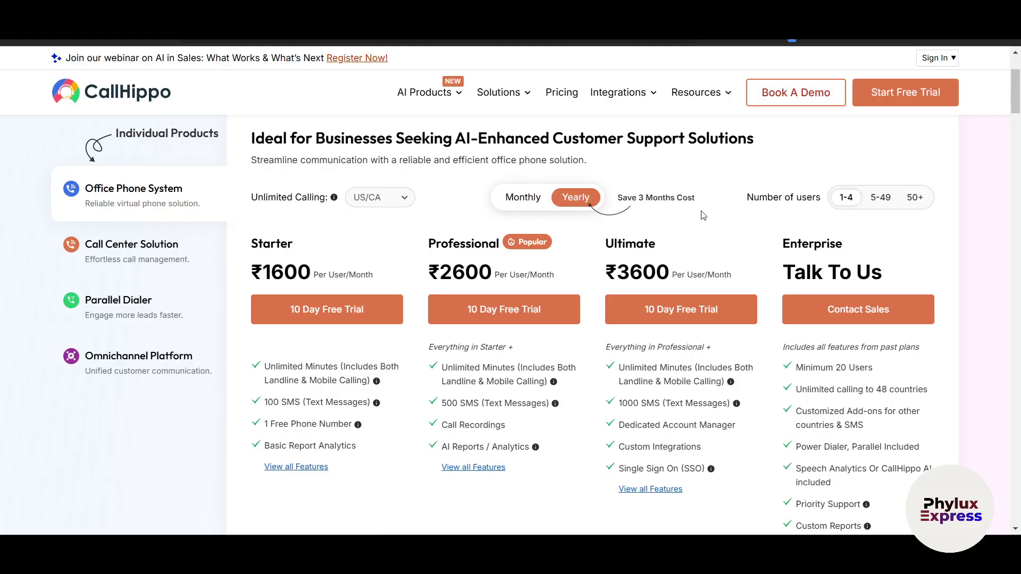
Scroll through the plan feature comparison table.
scroll(897, 252, "up", 1)
scroll(897, 254, "down", 3)
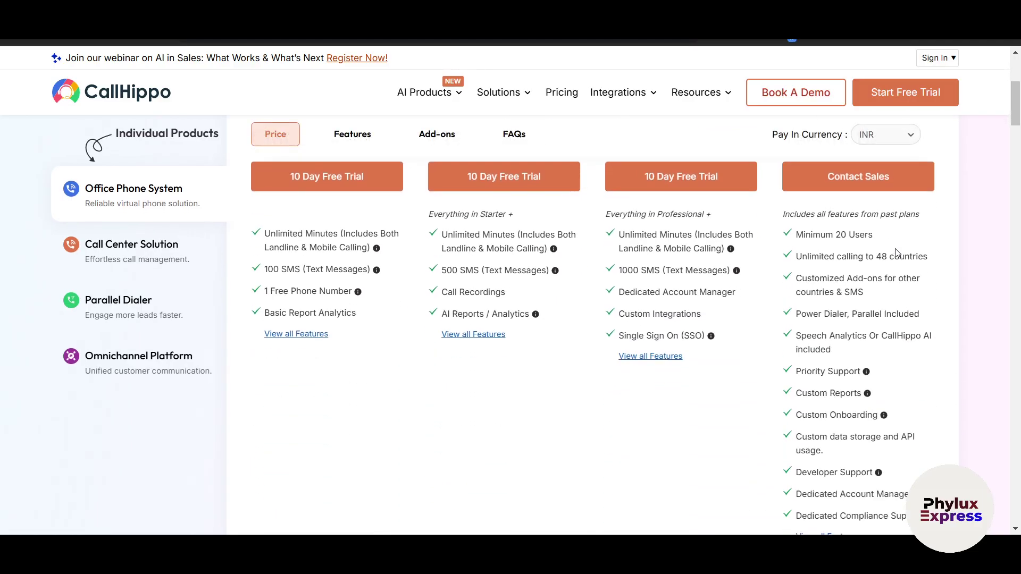
scroll(668, 362, "down", 8)
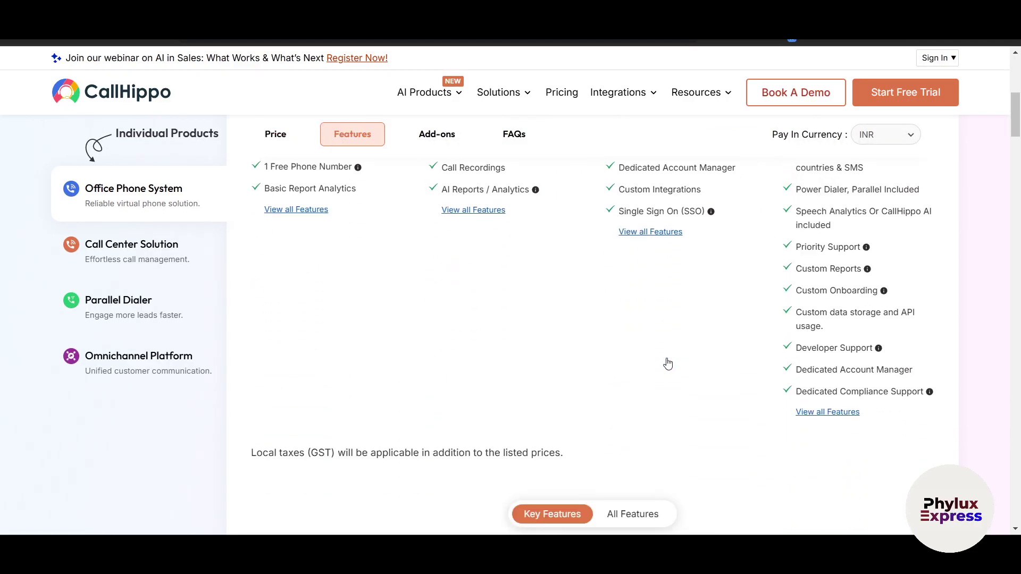
scroll(684, 397, "up", 10)
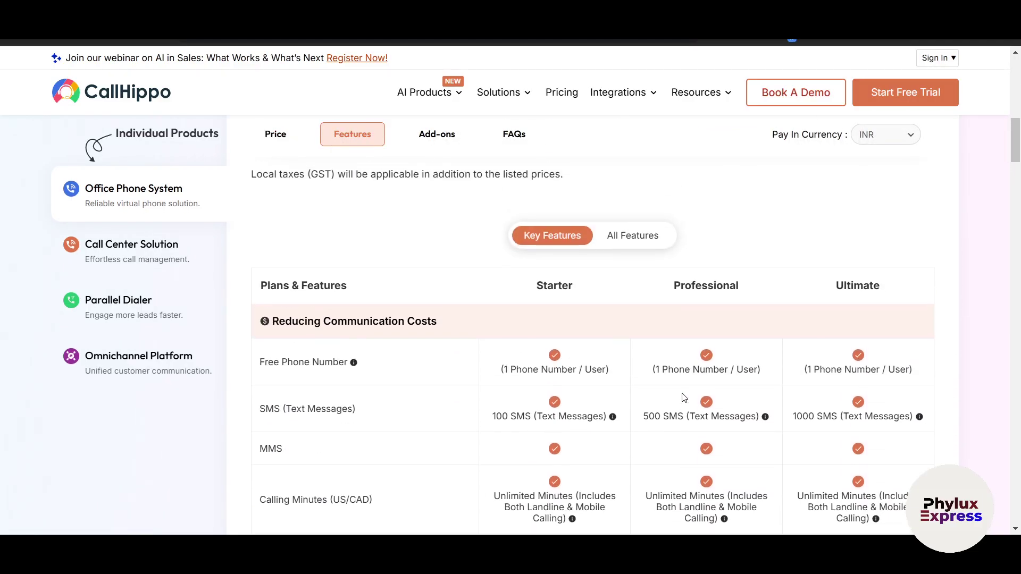
scroll(684, 398, "down", 8)
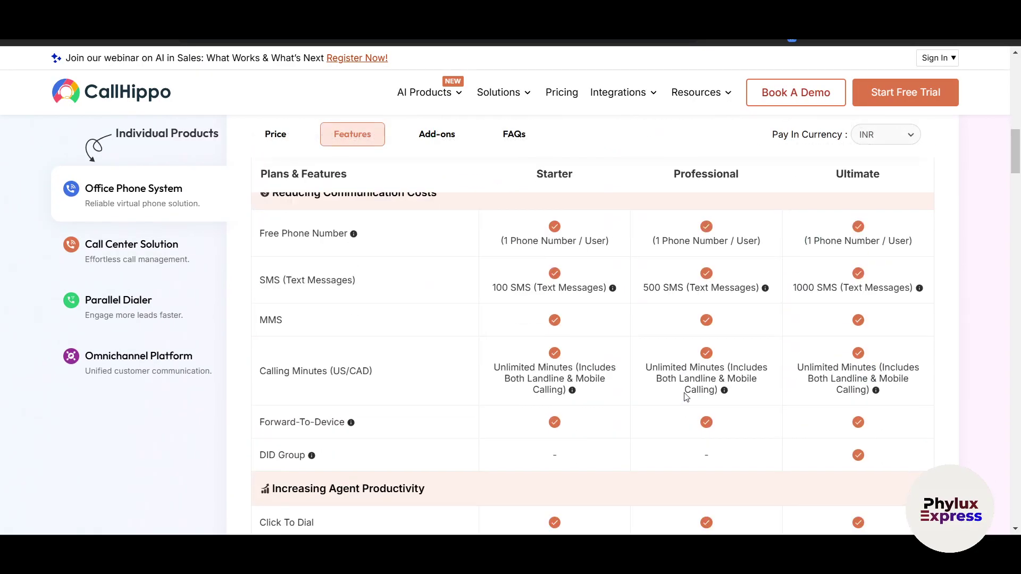
scroll(718, 362, "up", 3)
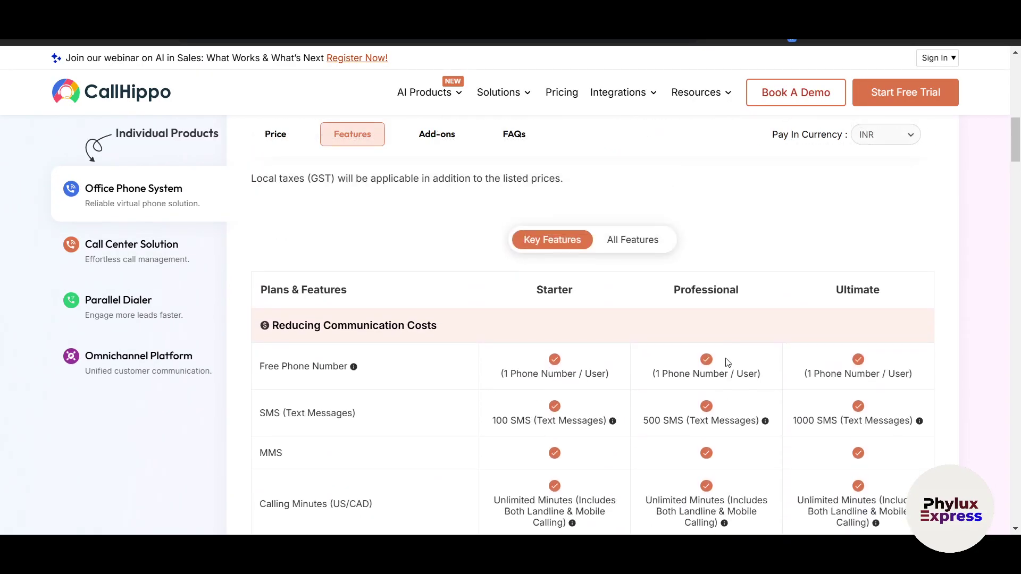
scroll(606, 333, "down", 10)
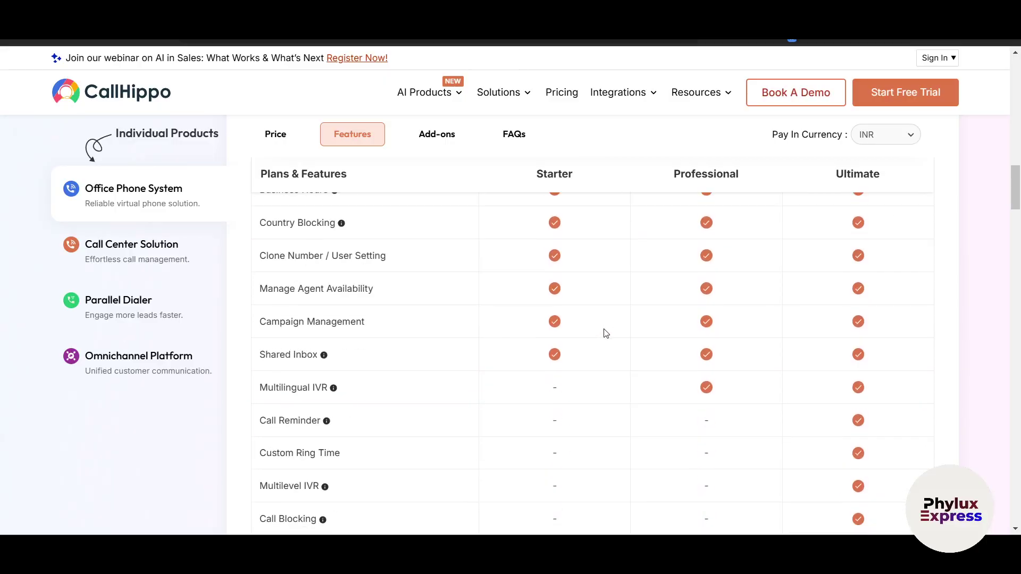
scroll(606, 334, "up", 15)
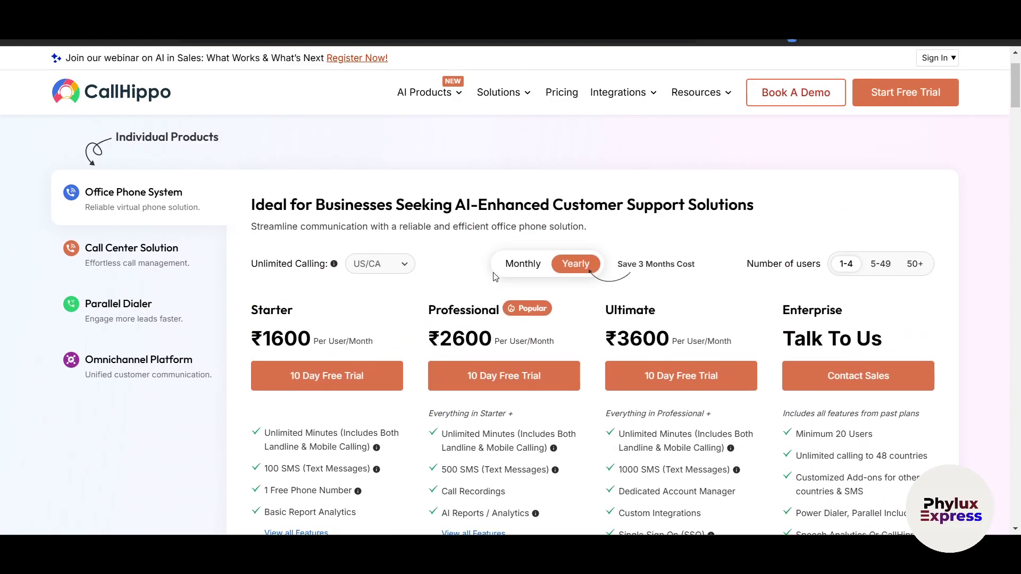
scroll(389, 348, "down", 3)
Look over the Add-ons section, then go back to the Features comparison.
left_click(436, 134)
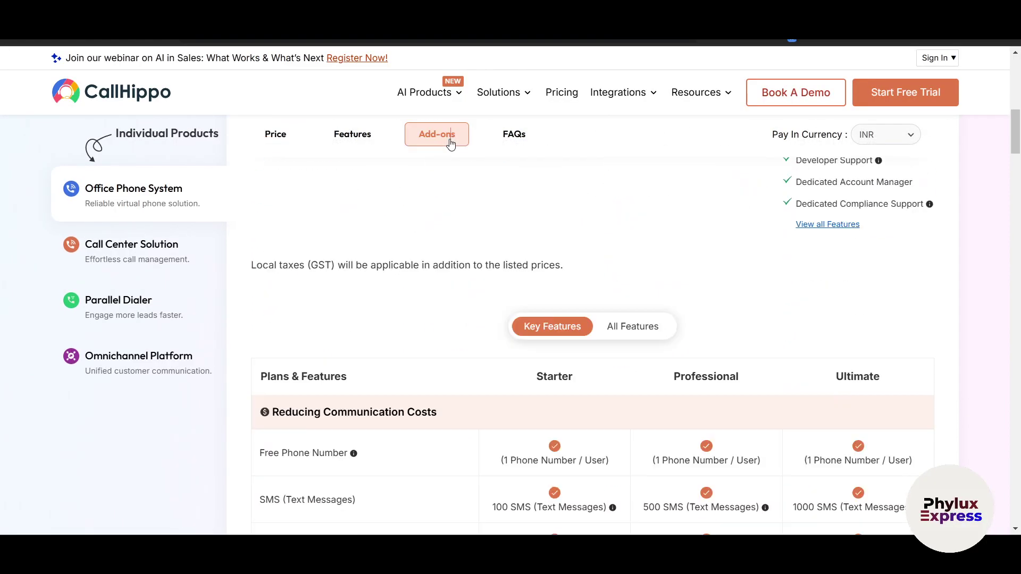
scroll(515, 138, "down", 5)
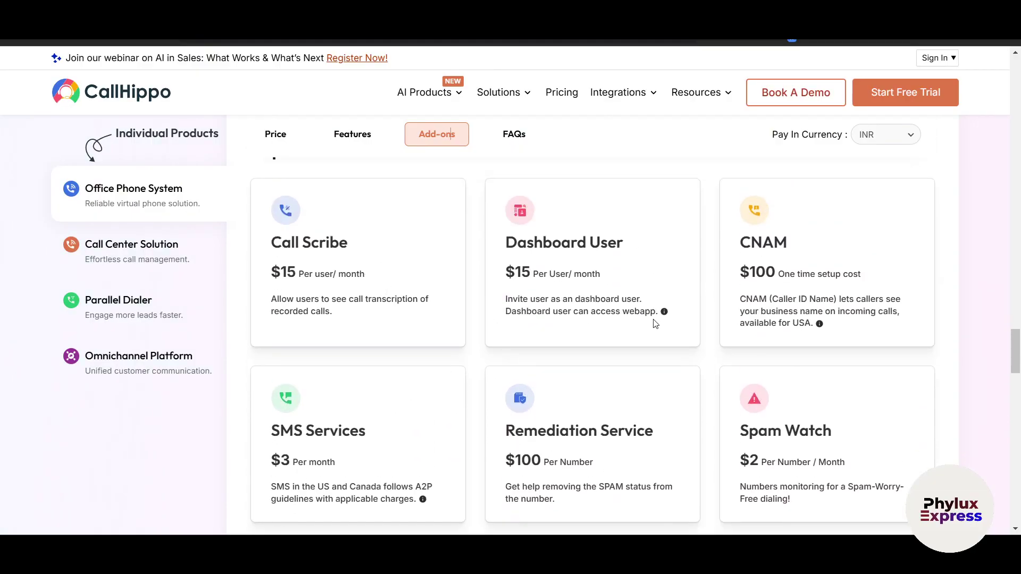
scroll(655, 323, "up", 5)
left_click(352, 136)
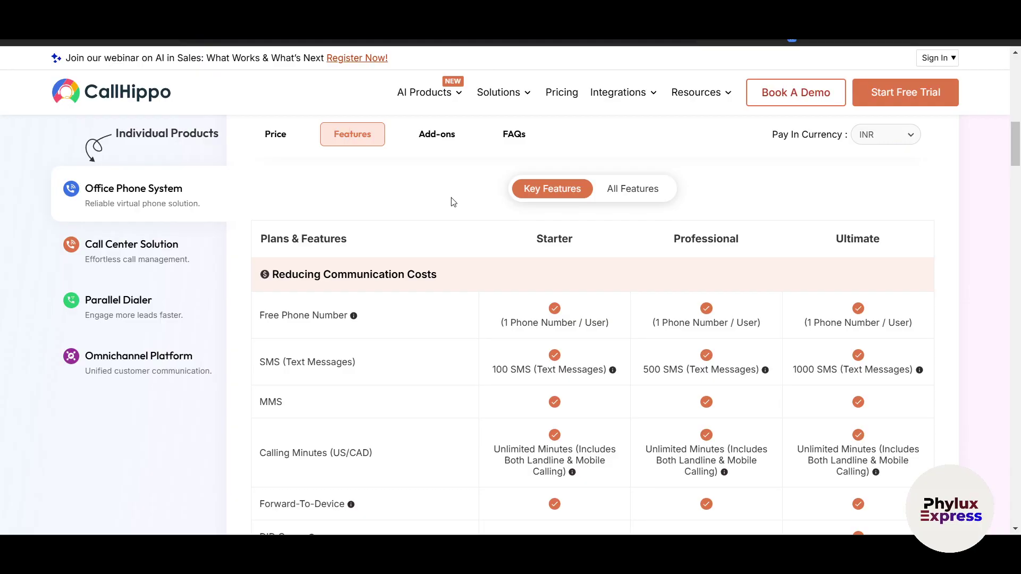
scroll(454, 201, "down", 5)
scroll(460, 238, "up", 4)
scroll(459, 249, "down", 2)
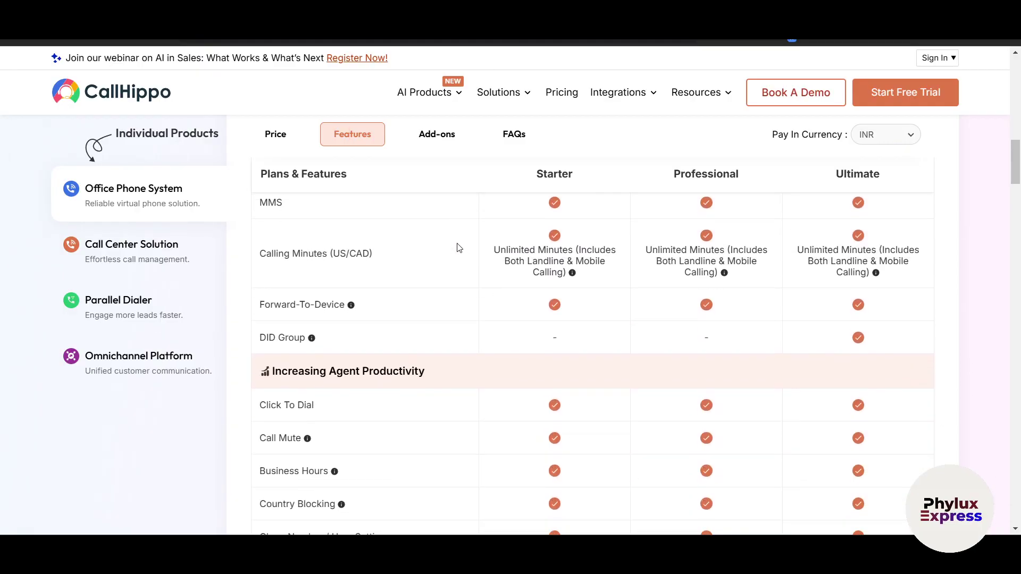
scroll(458, 249, "down", 5)
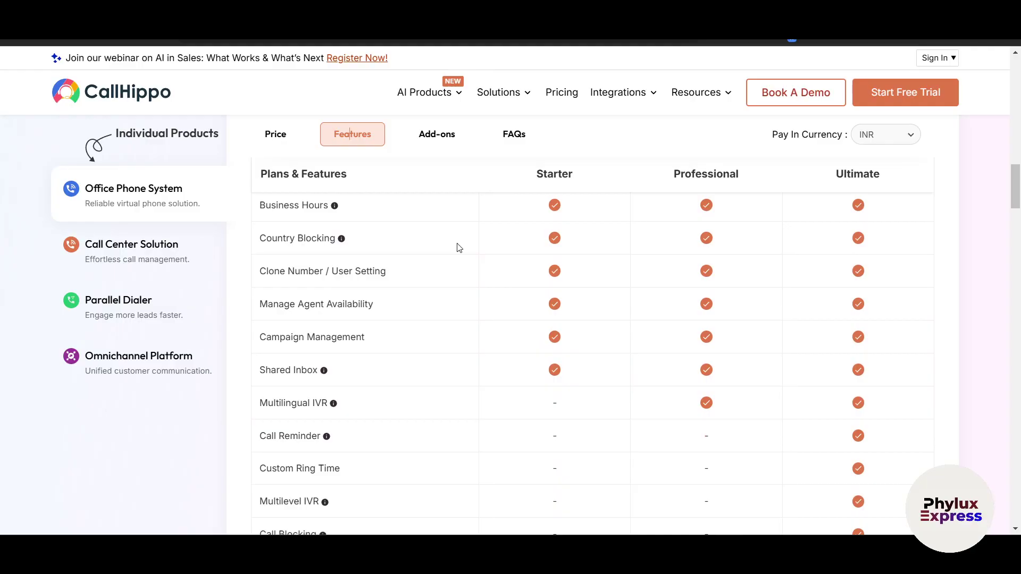
scroll(460, 248, "up", 10)
scroll(322, 308, "up", 6)
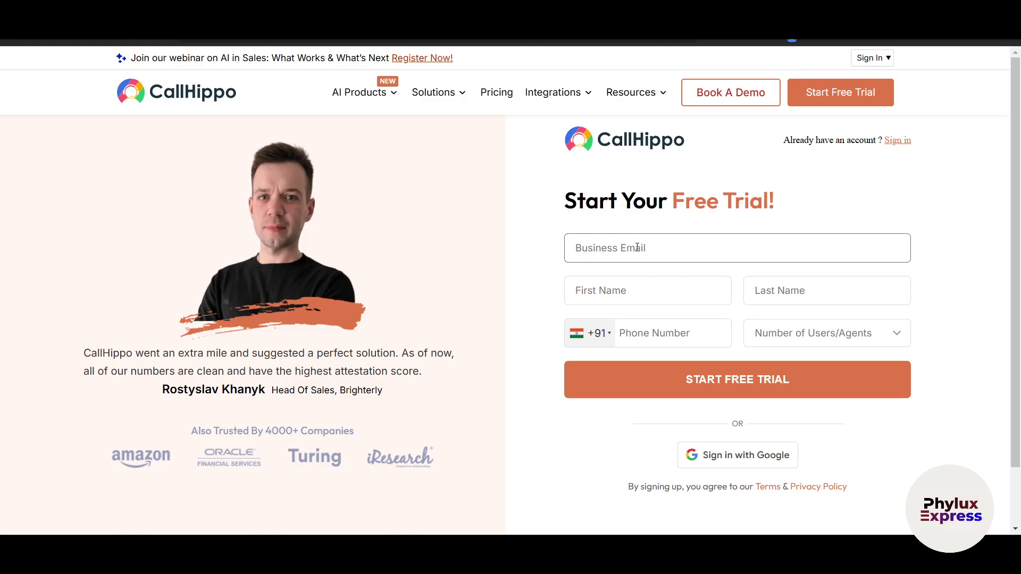
Sign up with a Google account and confirm continuing to CallHippo.
left_click(744, 458)
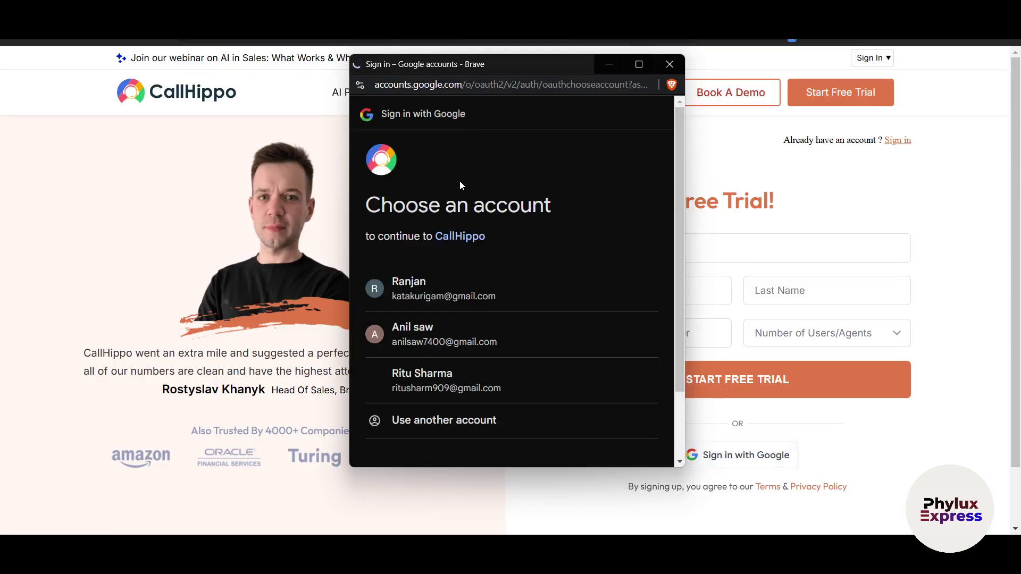
left_click(458, 333)
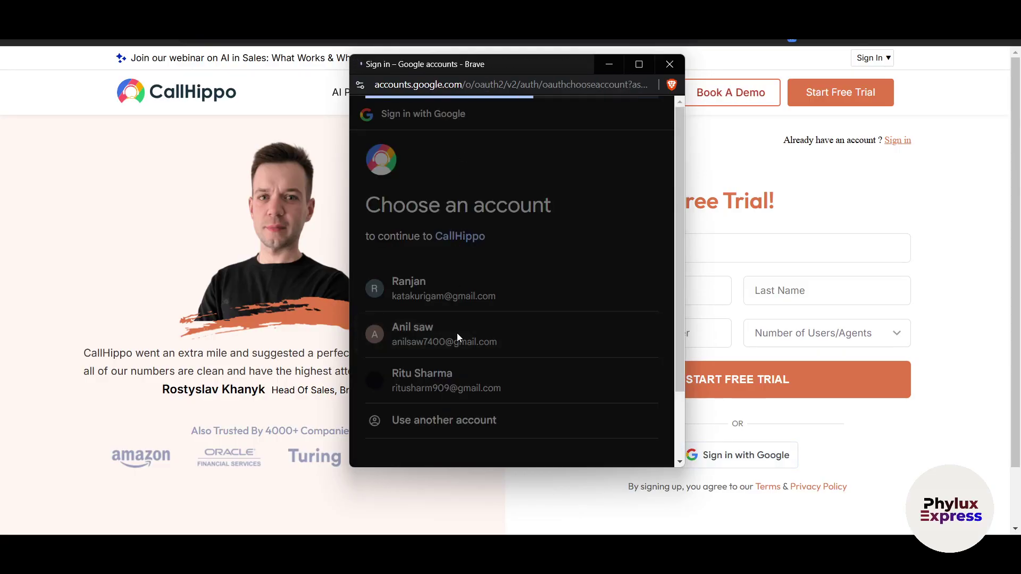
left_click(599, 392)
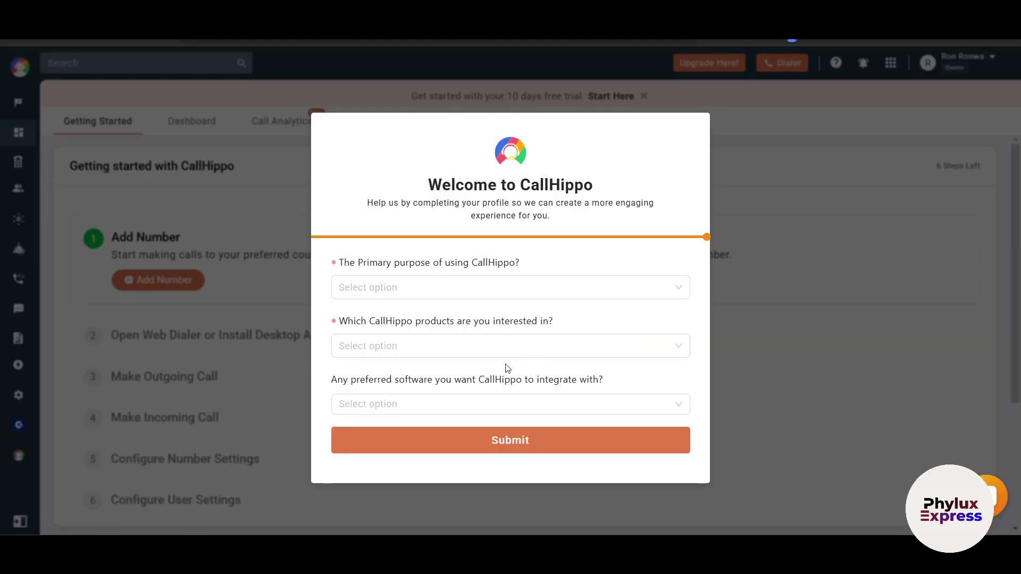
Pick Customer Support as purpose and Office Phone System as product, then submit the welcome profile.
left_click(505, 288)
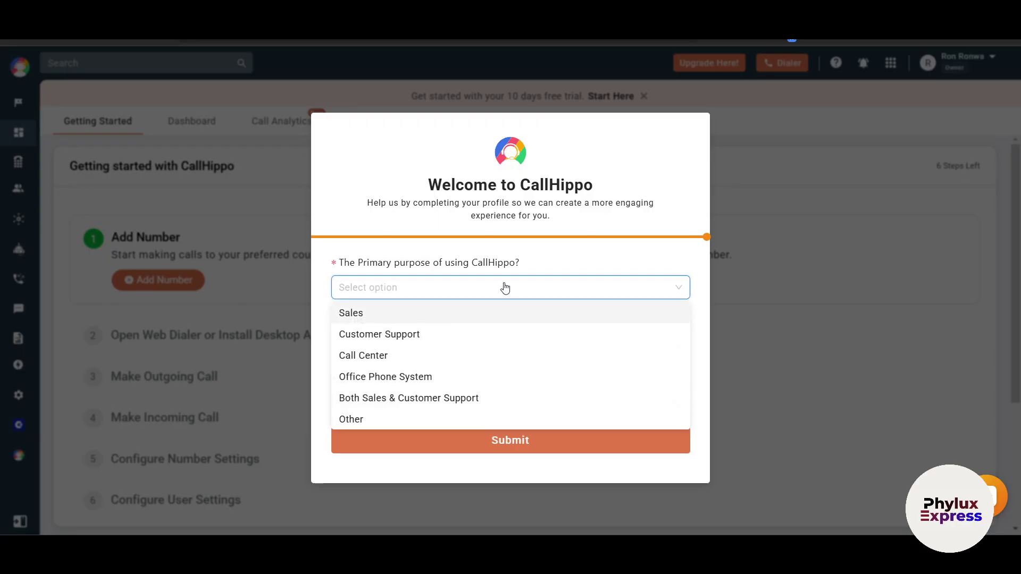
left_click(493, 332)
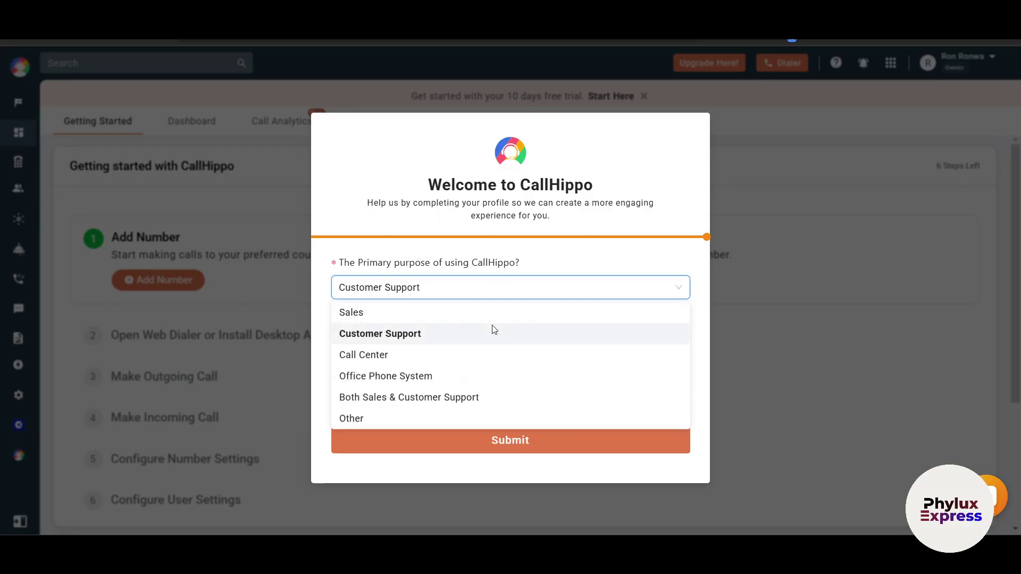
left_click(466, 294)
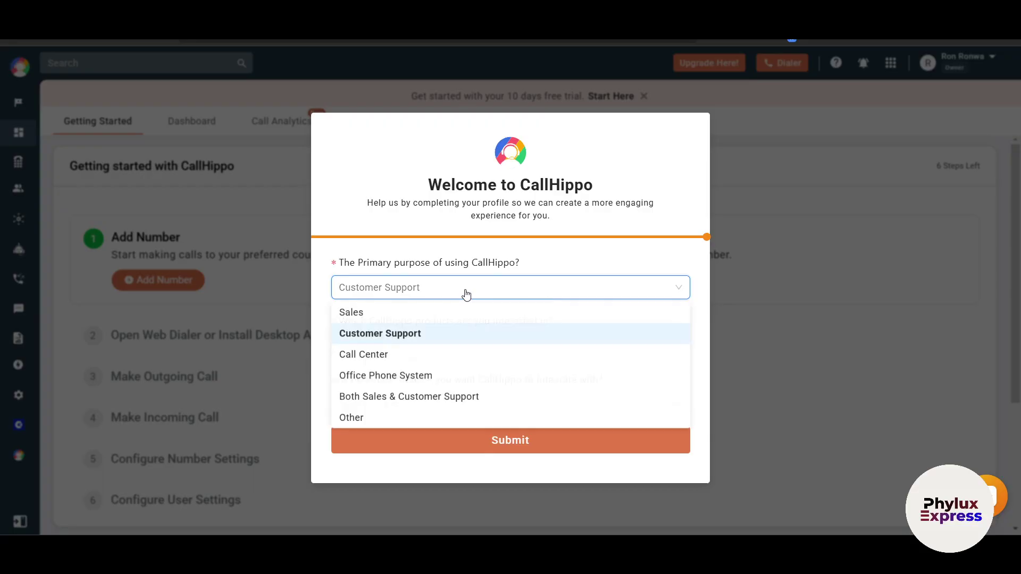
left_click(530, 278)
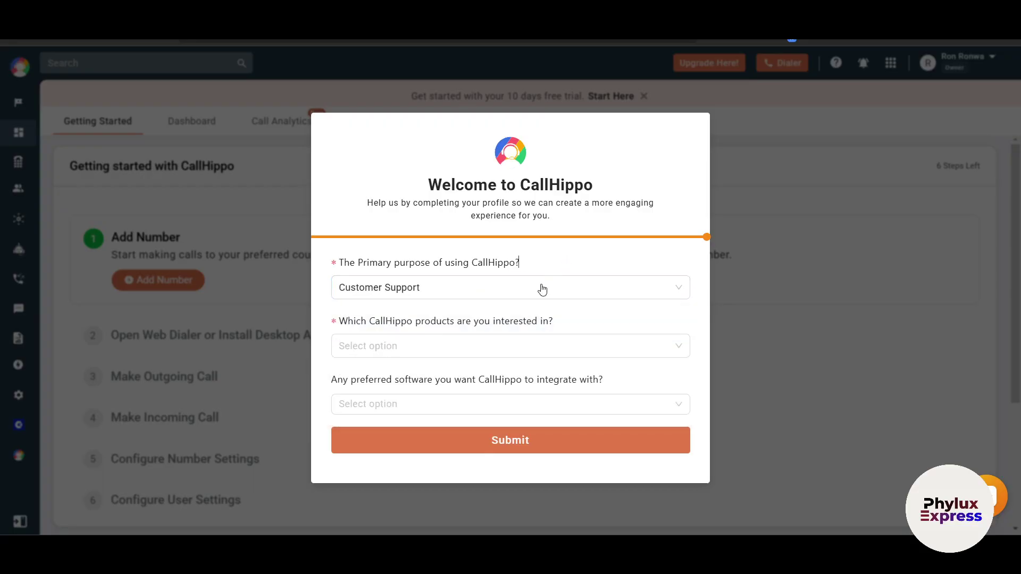
left_click(478, 348)
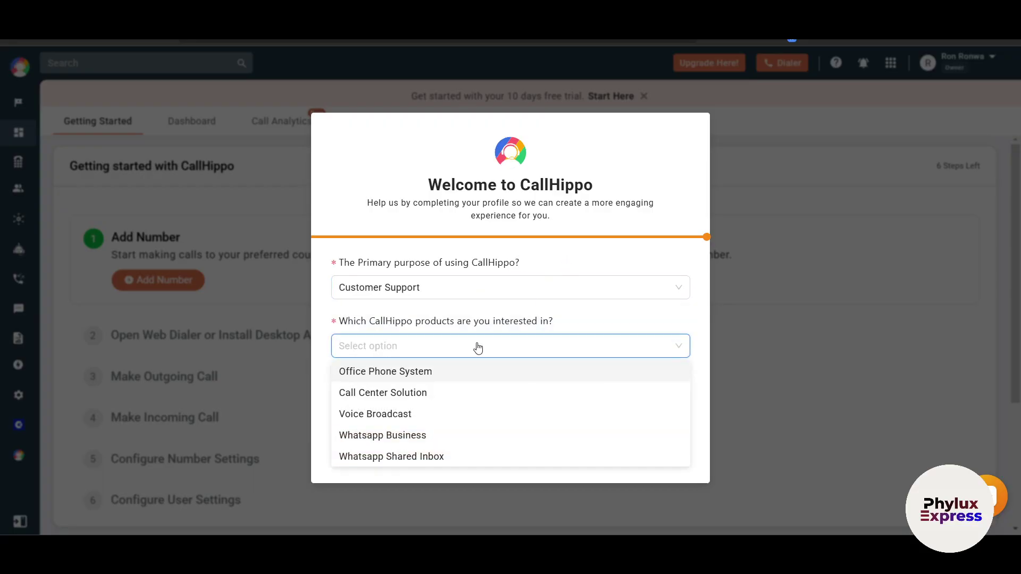
left_click(437, 375)
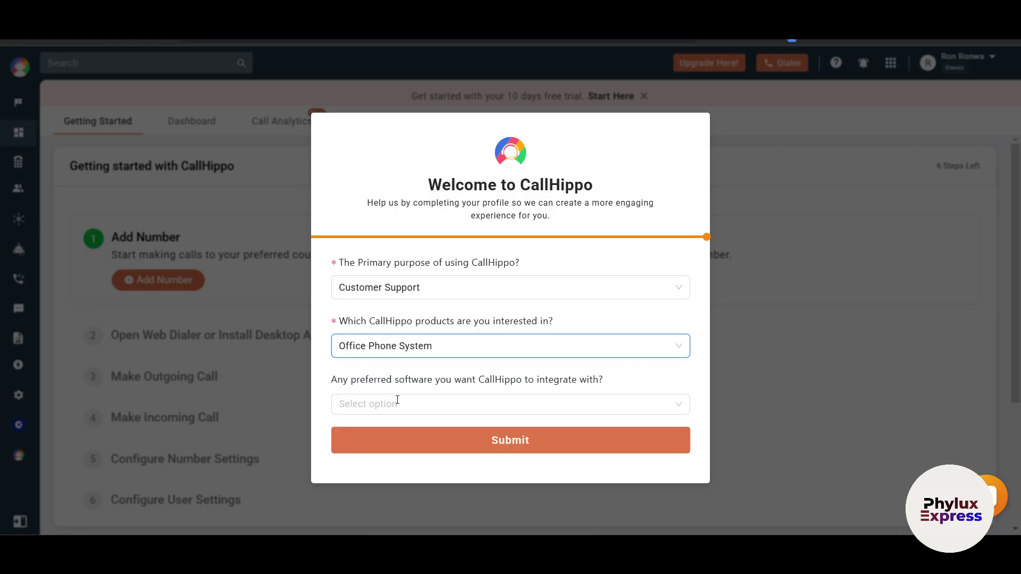
left_click(392, 404)
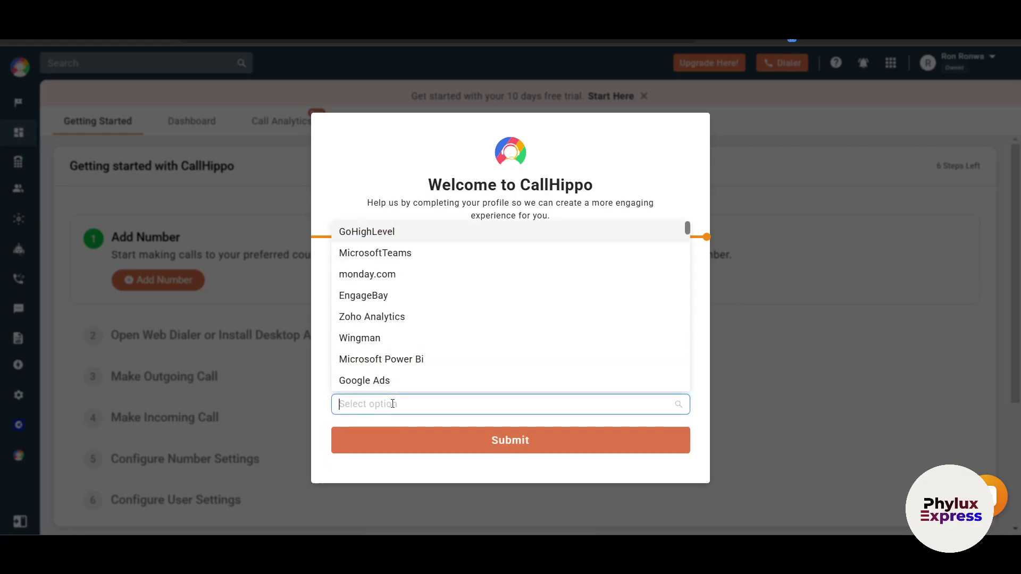
left_click(412, 461)
left_click(434, 449)
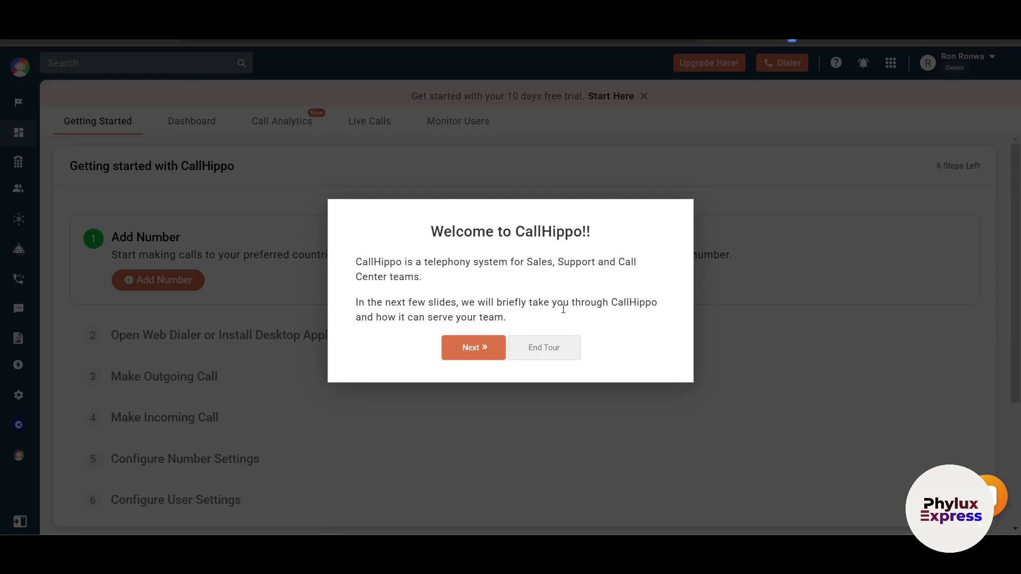
Step through the tour from number settings to the dialer, end it, and open the Dashboard.
left_click(493, 344)
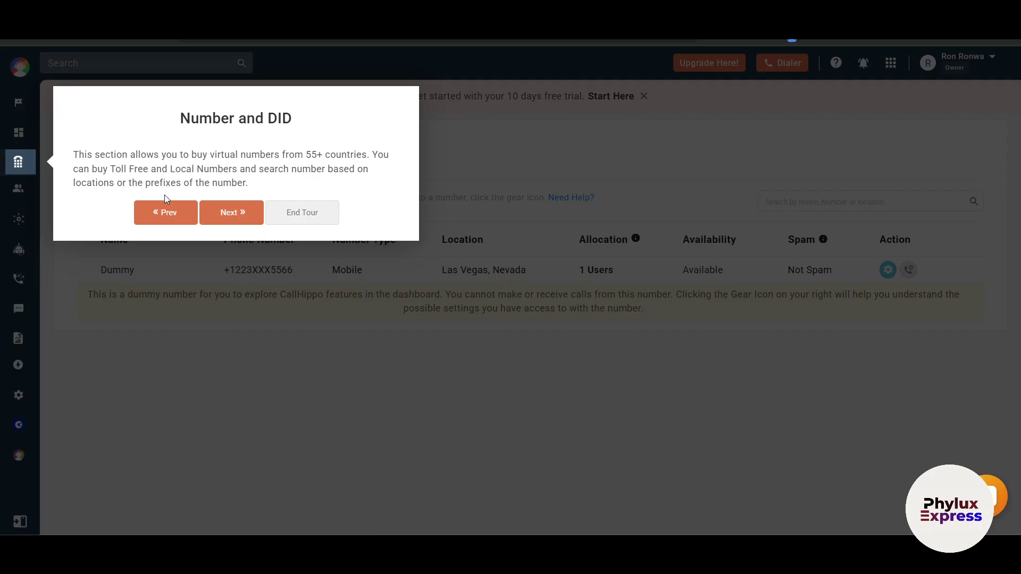
left_click(227, 213)
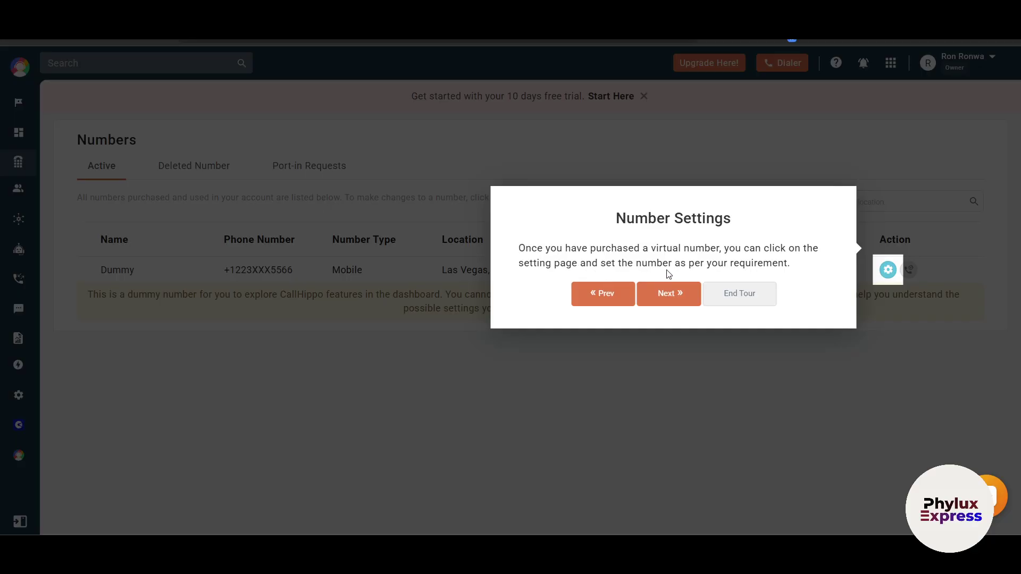
left_click(668, 292)
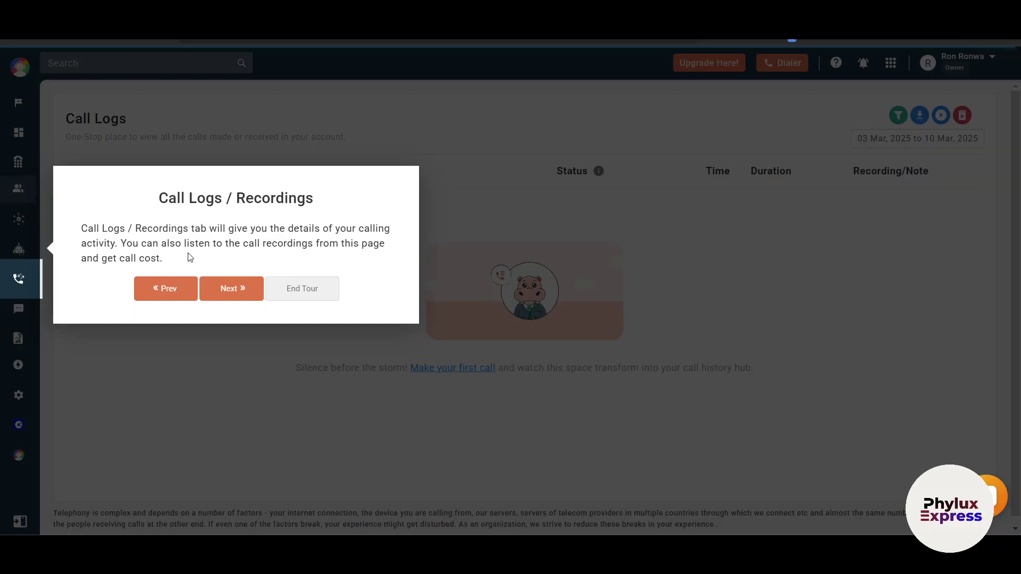
left_click(251, 288)
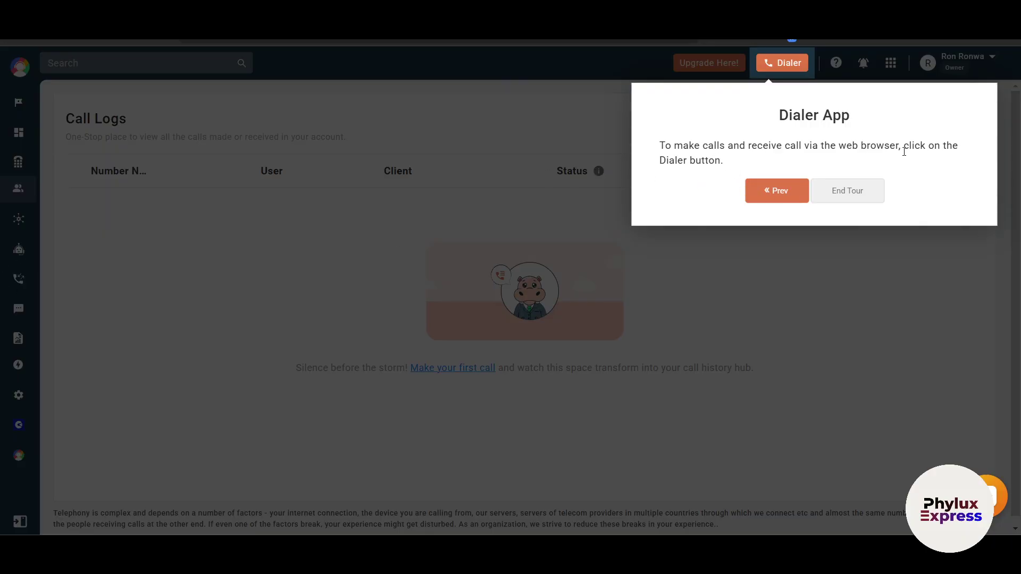
left_click(845, 193)
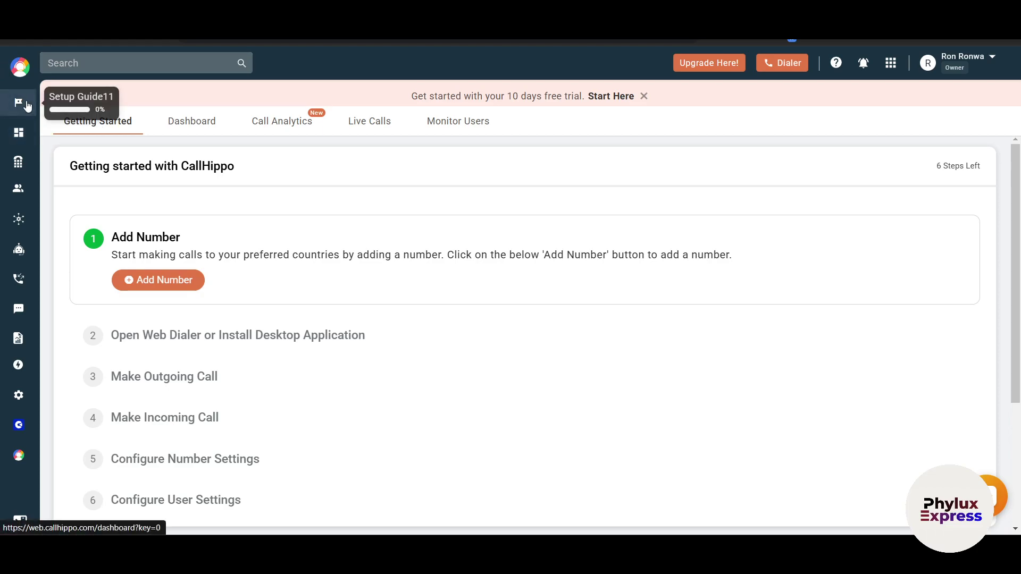
left_click(18, 132)
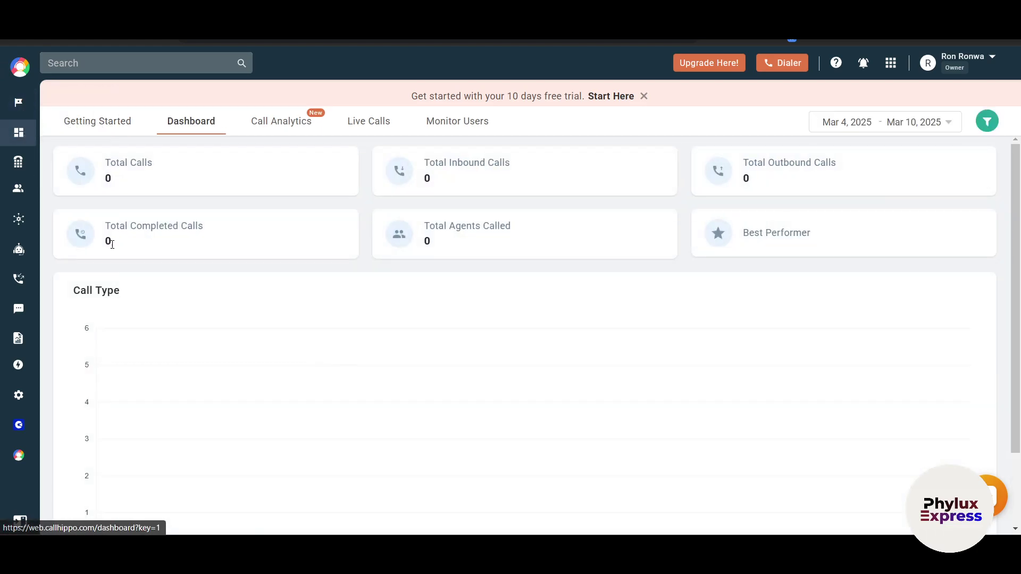
From Numbers, browse United States local numbers via Add Number and dismiss the free-trial offer.
mouse_move(21, 166)
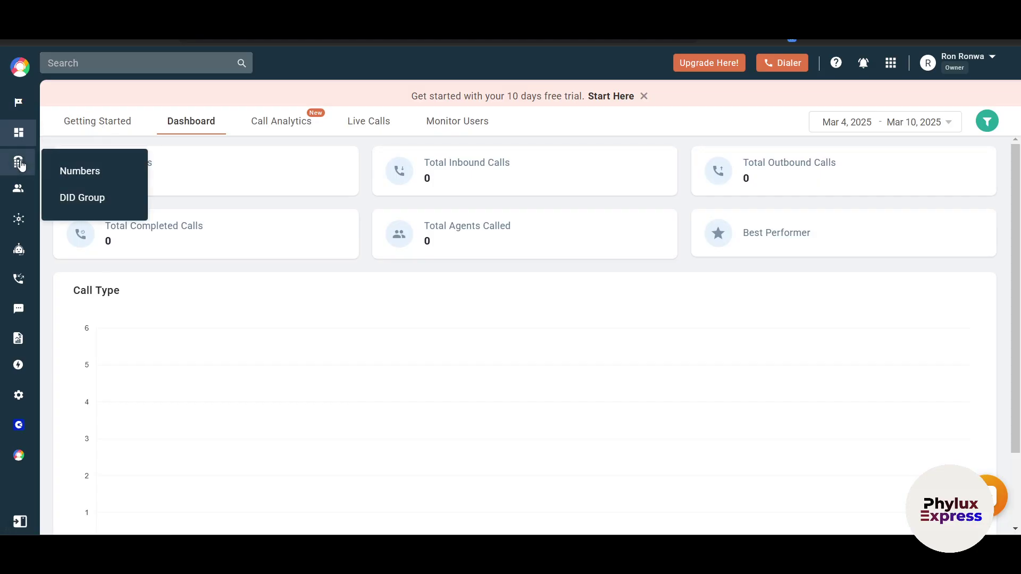
left_click(69, 171)
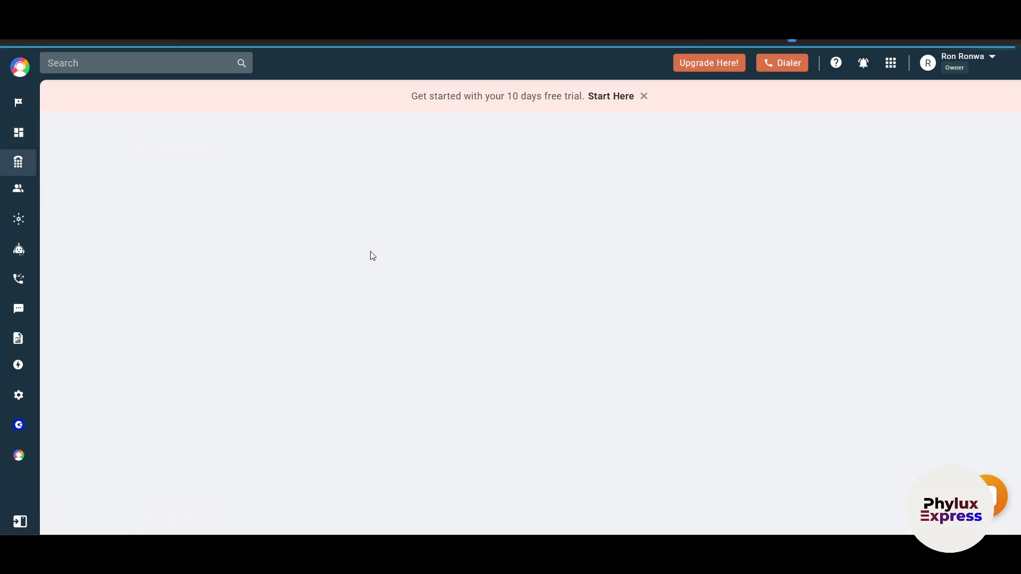
mouse_move(24, 165)
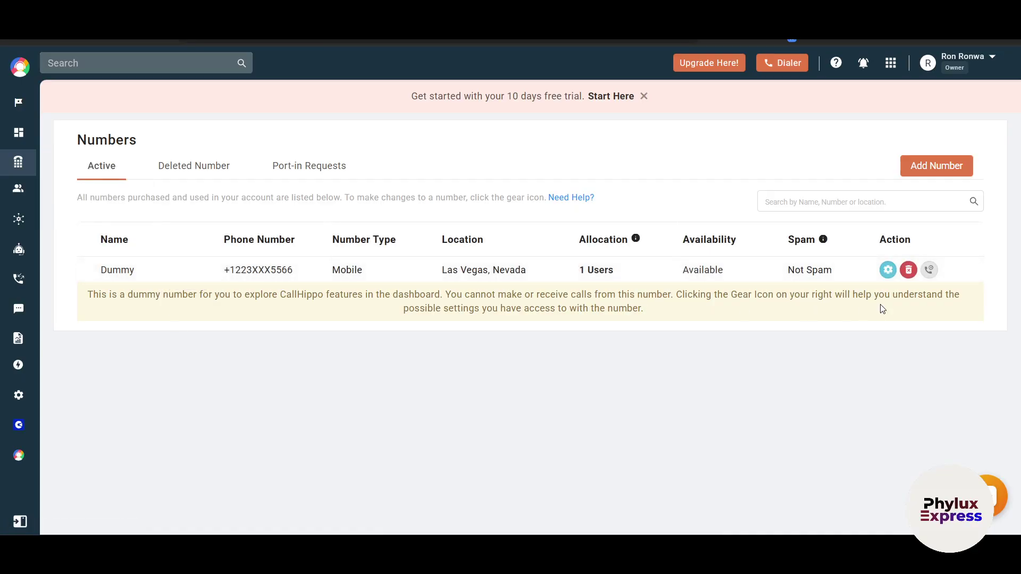
left_click(924, 171)
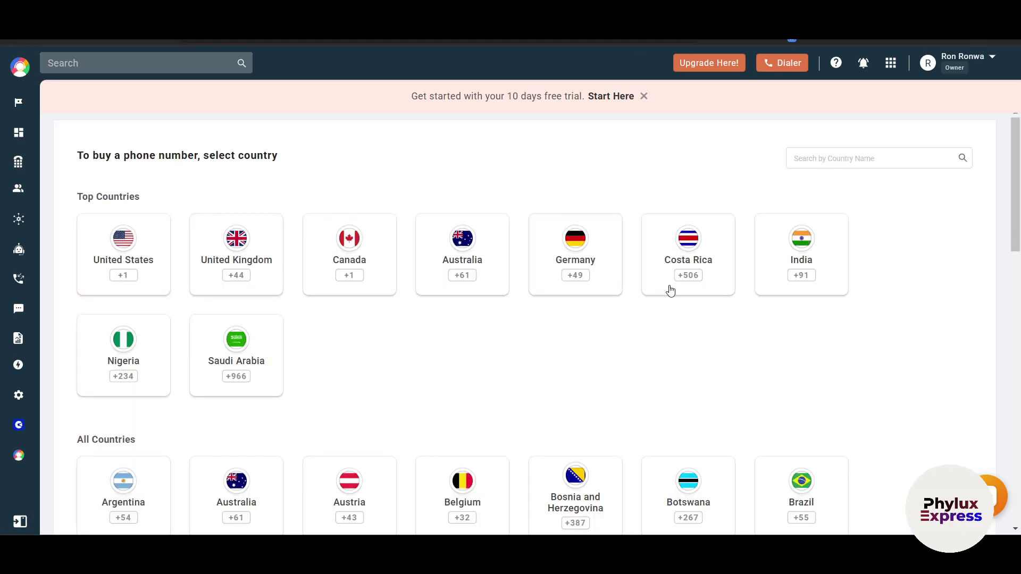
left_click(136, 261)
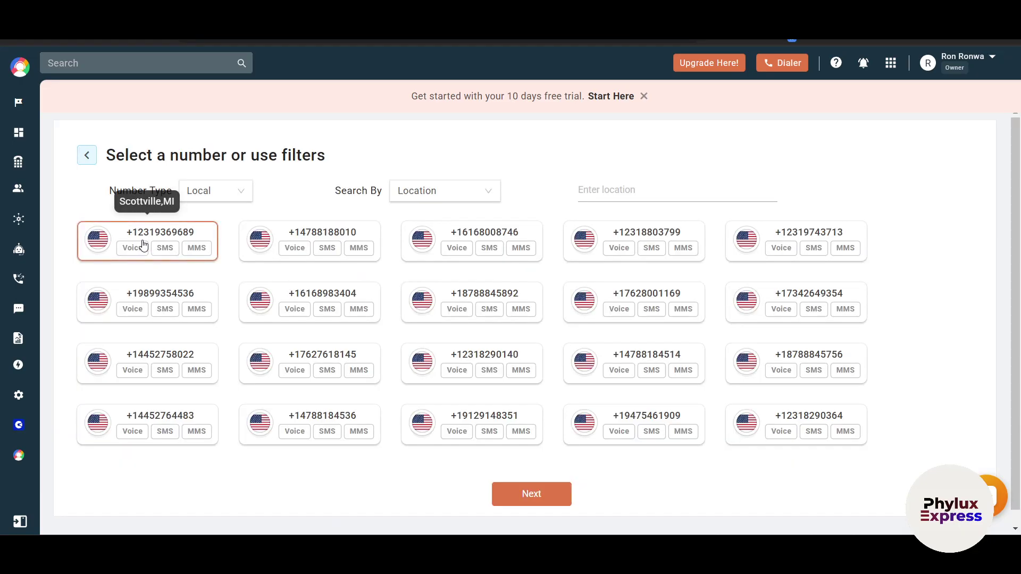
left_click(202, 238)
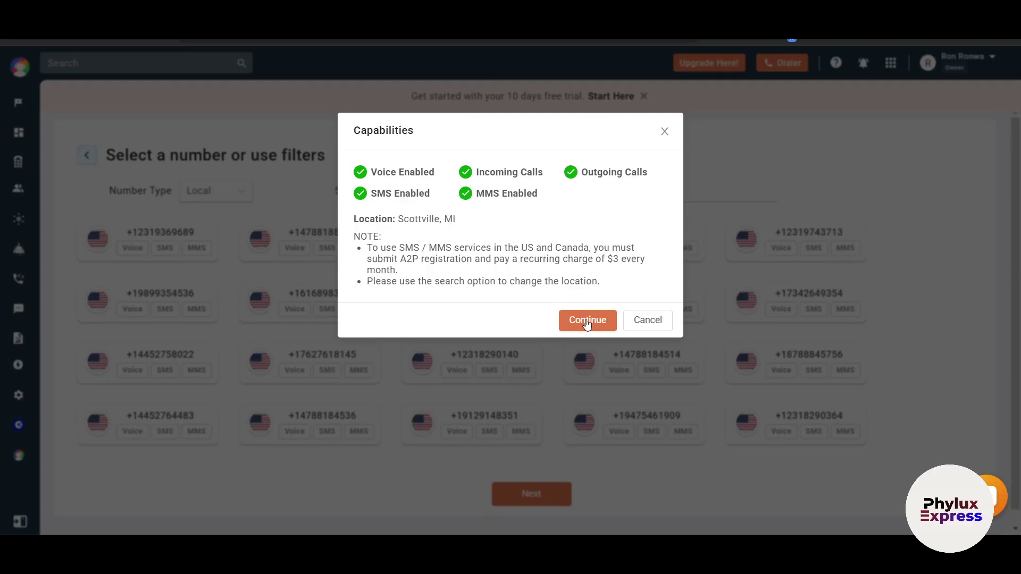
left_click(606, 325)
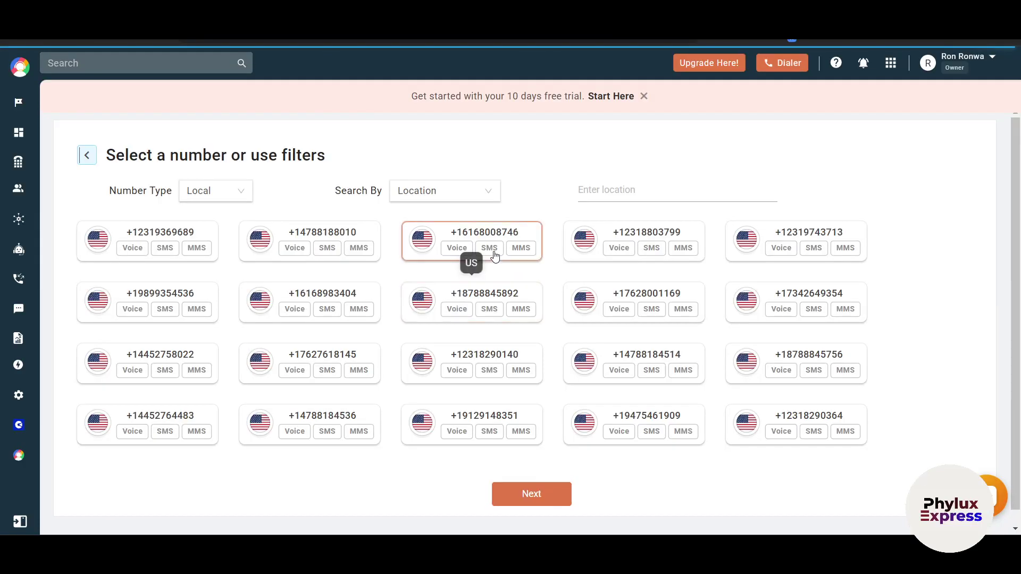
left_click(467, 260)
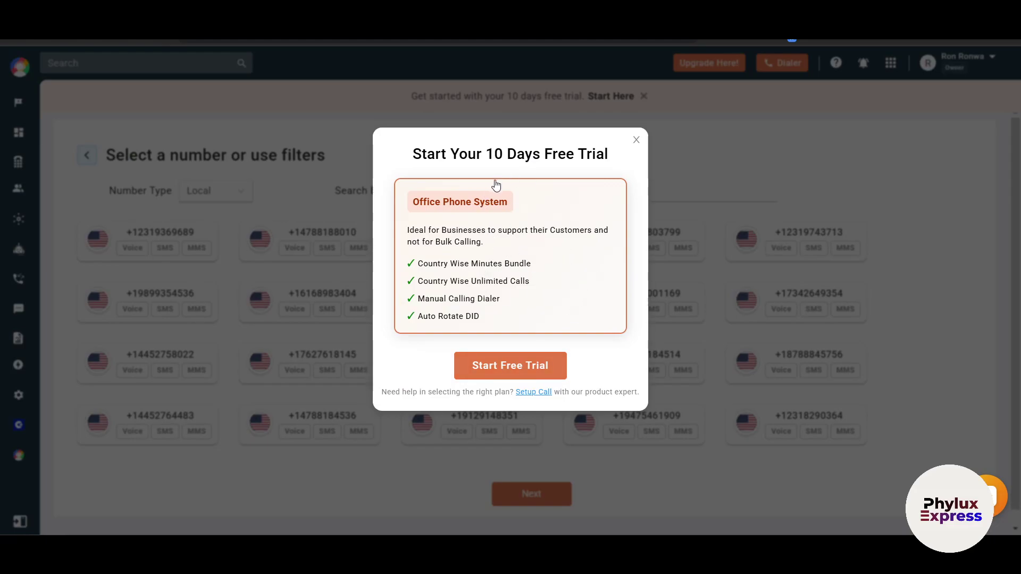
left_click(635, 140)
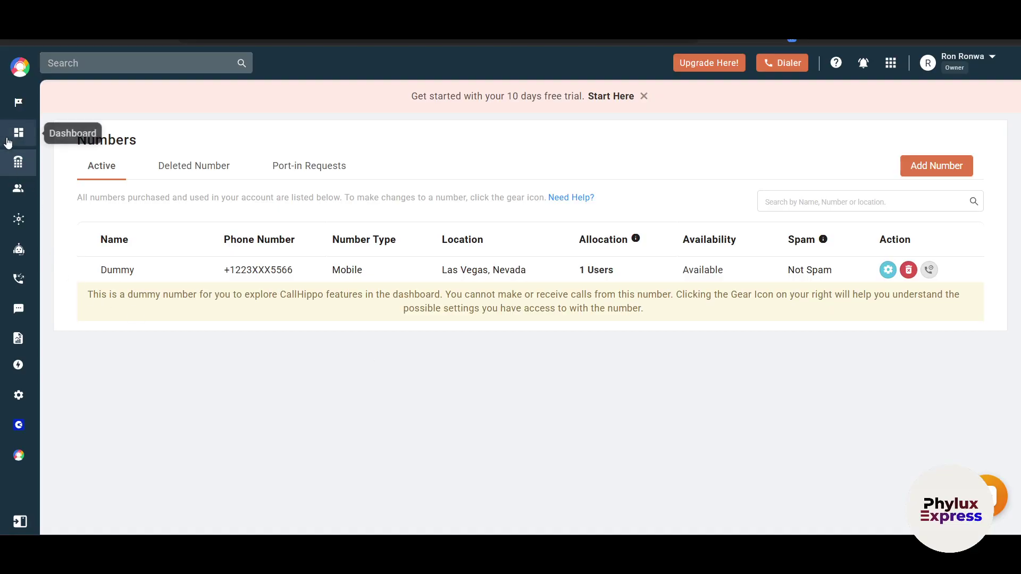
Open Call Logs and preview, then close, the first call's recording player.
mouse_move(13, 197)
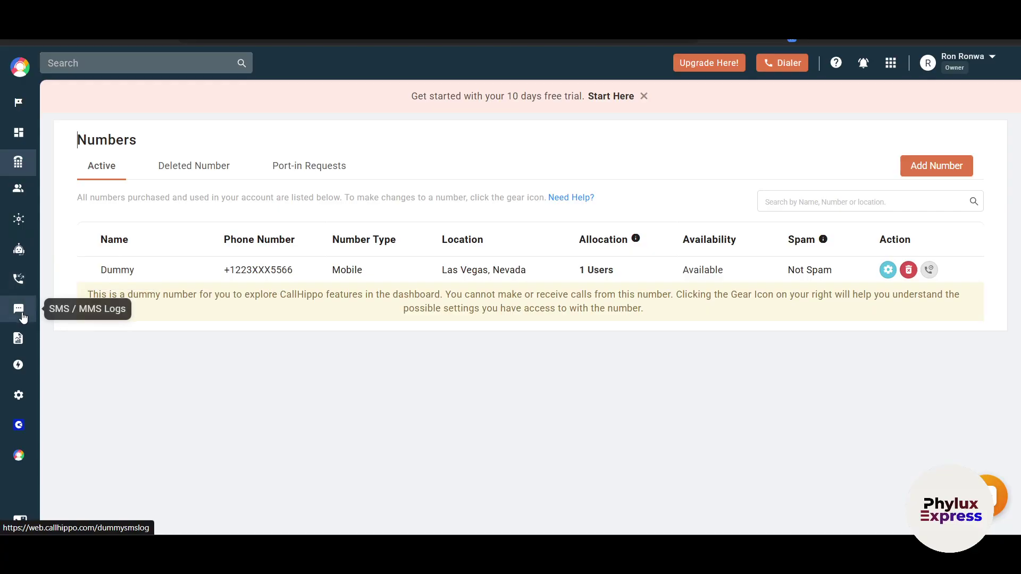
mouse_move(20, 369)
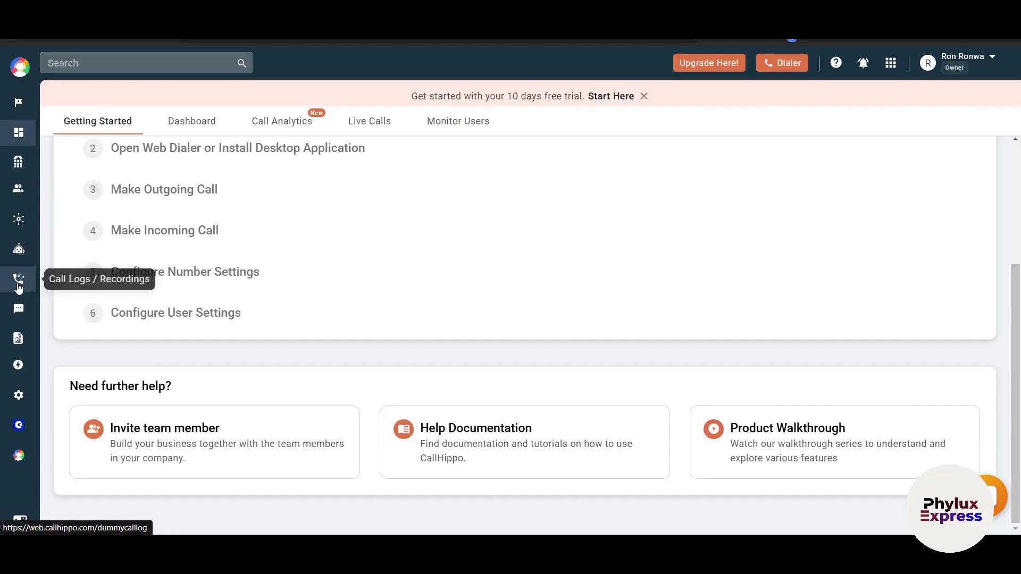
left_click(18, 287)
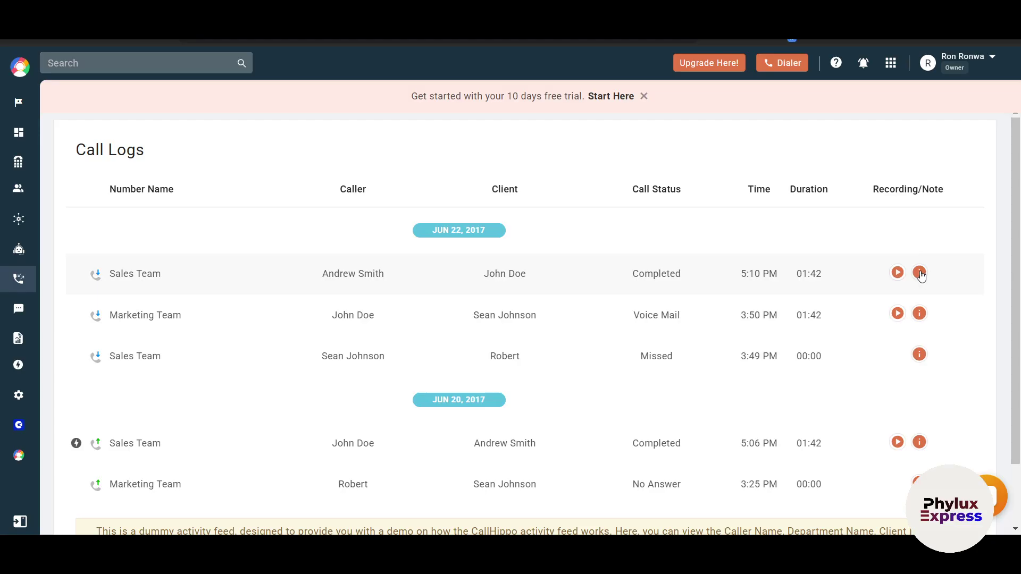
left_click(899, 275)
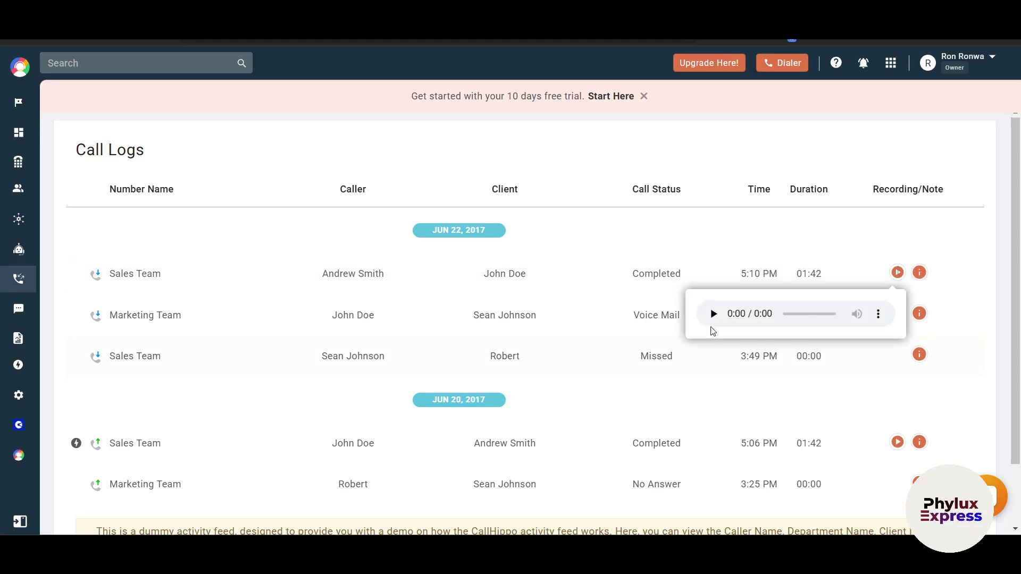
left_click(453, 286)
Highlight the first call's caller name and status, then scroll through the sample calls.
left_click_drag(317, 282, 460, 278)
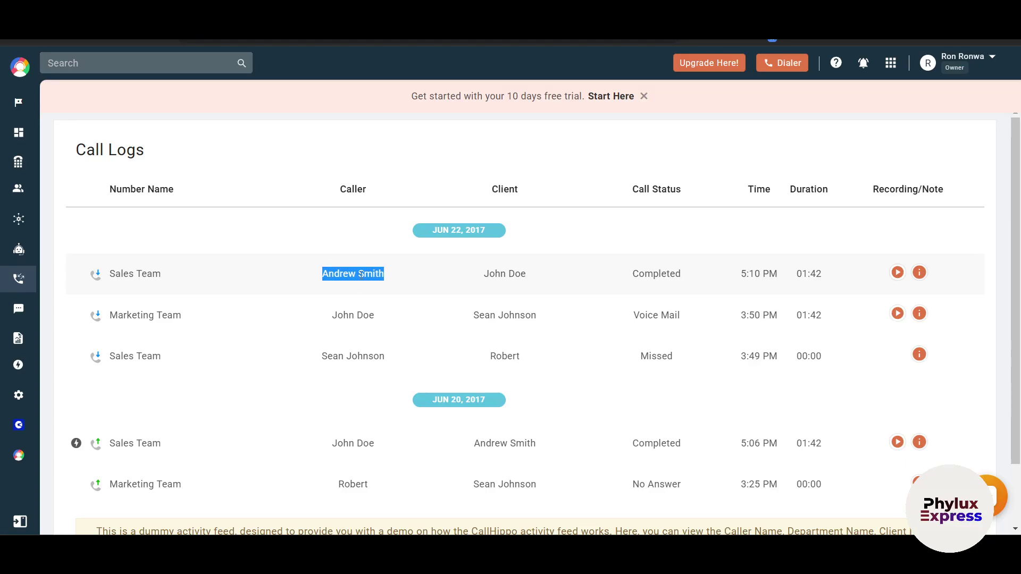
left_click_drag(644, 273, 755, 272)
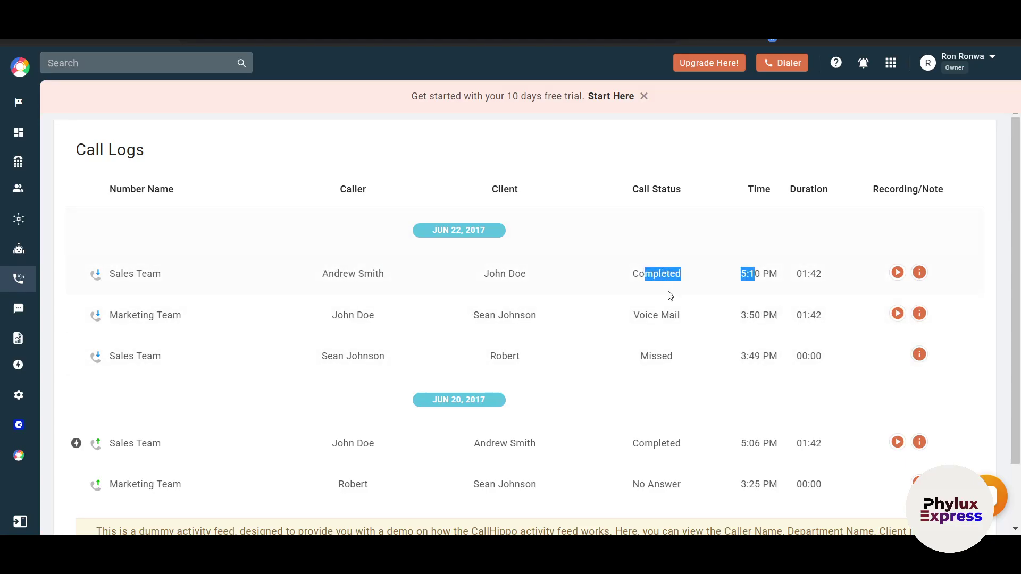
left_click(742, 278)
scroll(752, 349, "down", 2)
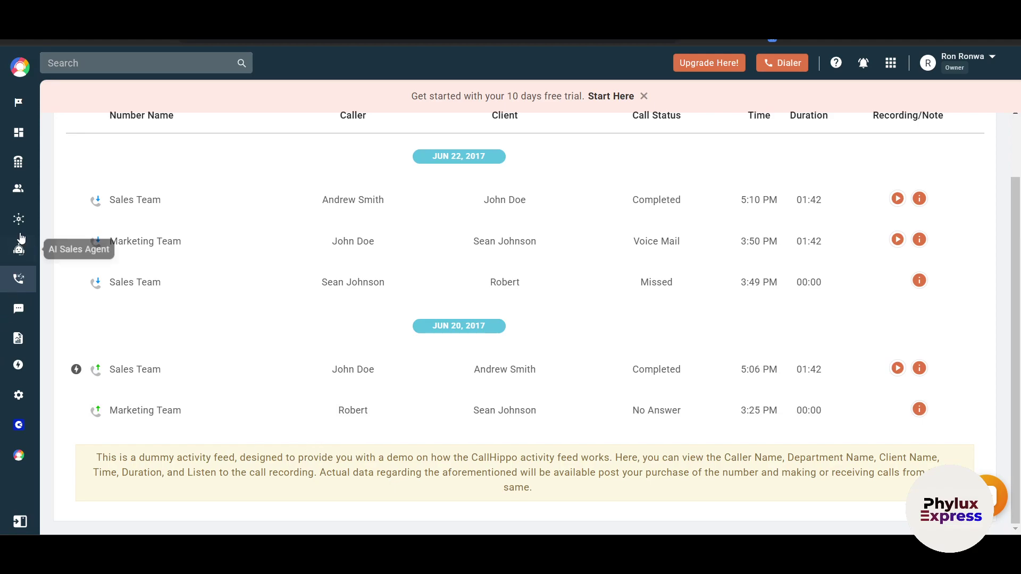
mouse_move(19, 361)
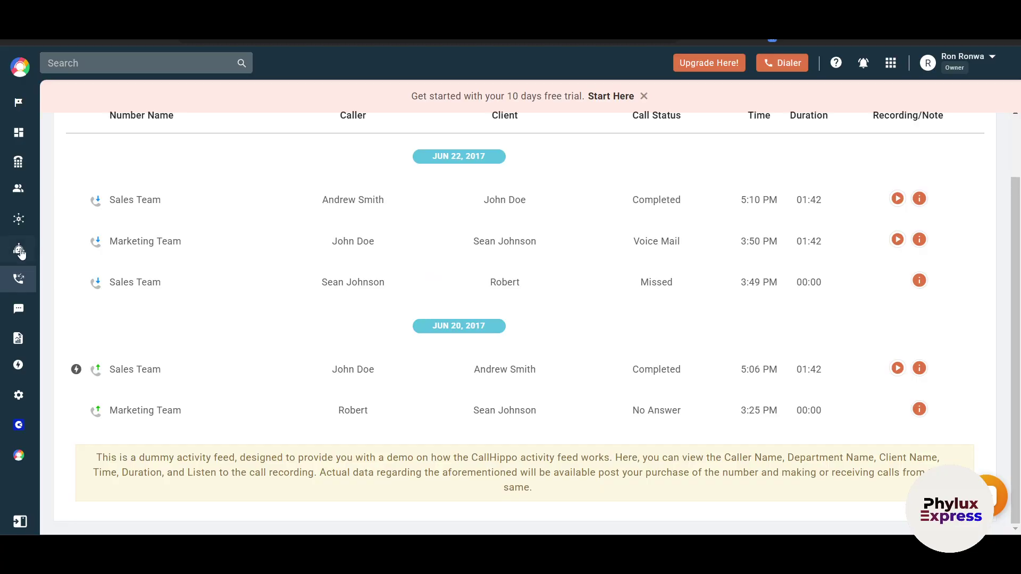
Open the Teams page and review Dummy Team 1's settings before returning.
mouse_move(19, 198)
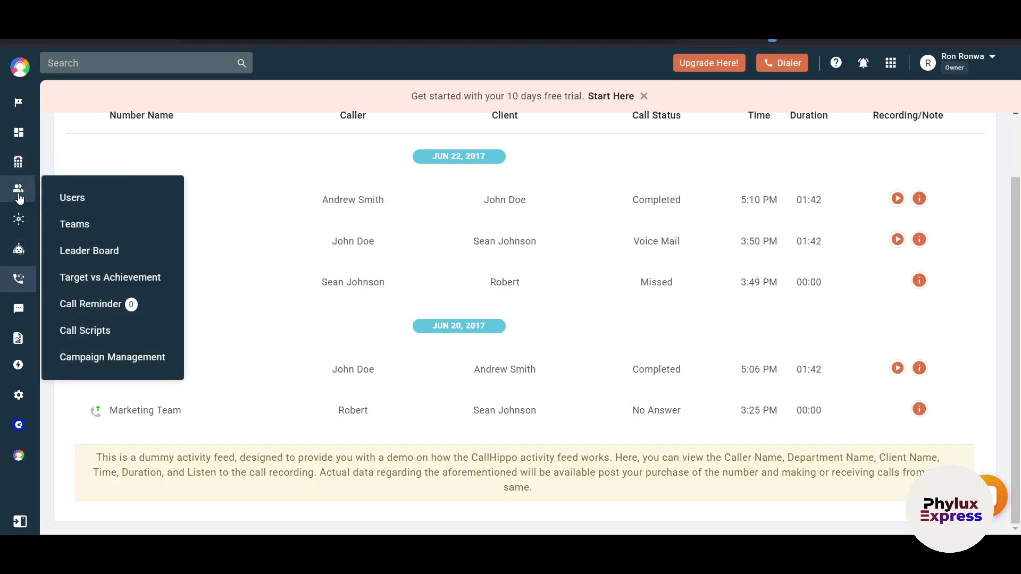
left_click(91, 225)
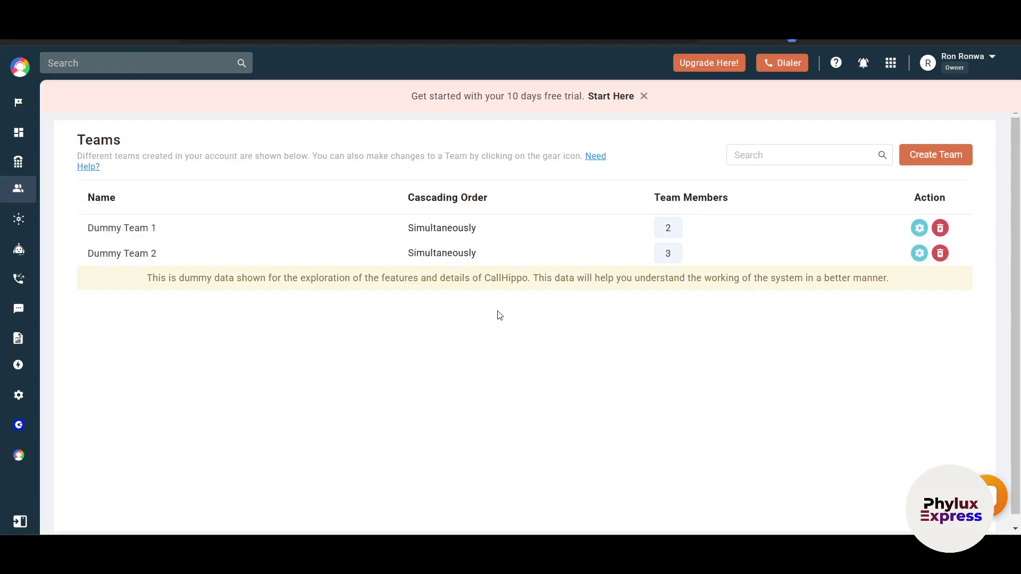
left_click(918, 228)
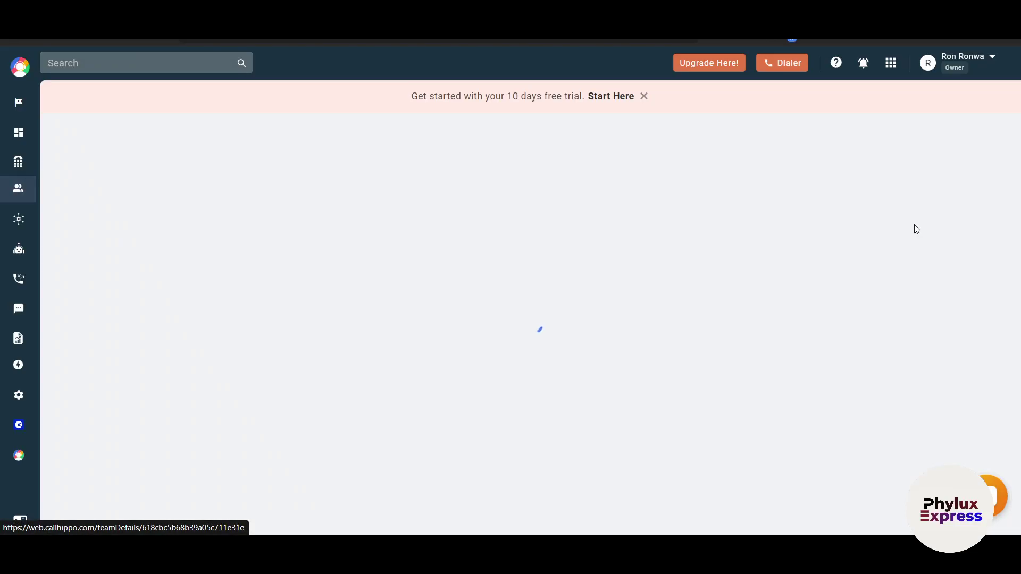
scroll(294, 253, "down", 3)
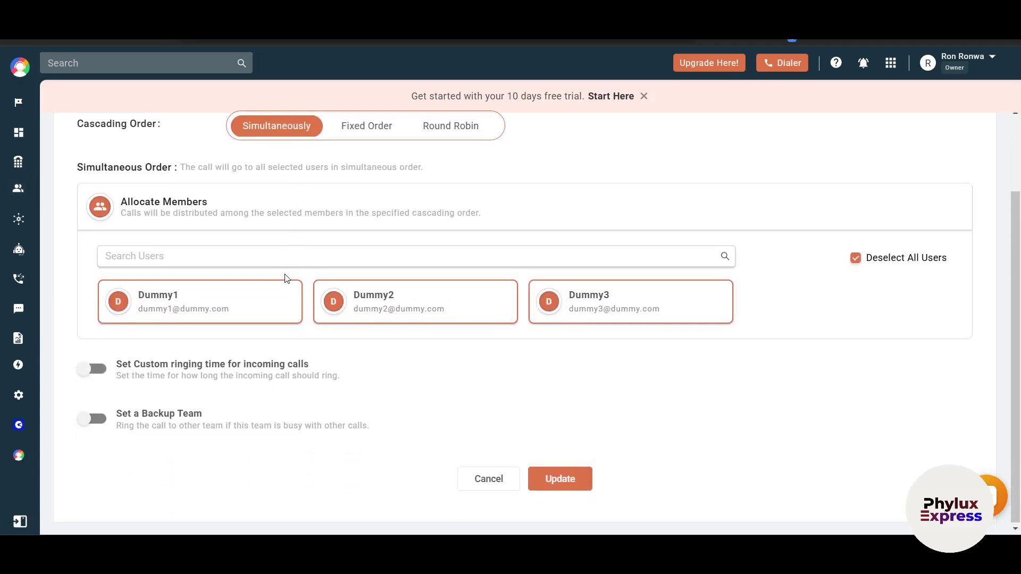
scroll(288, 277, "up", 3)
left_click(18, 39)
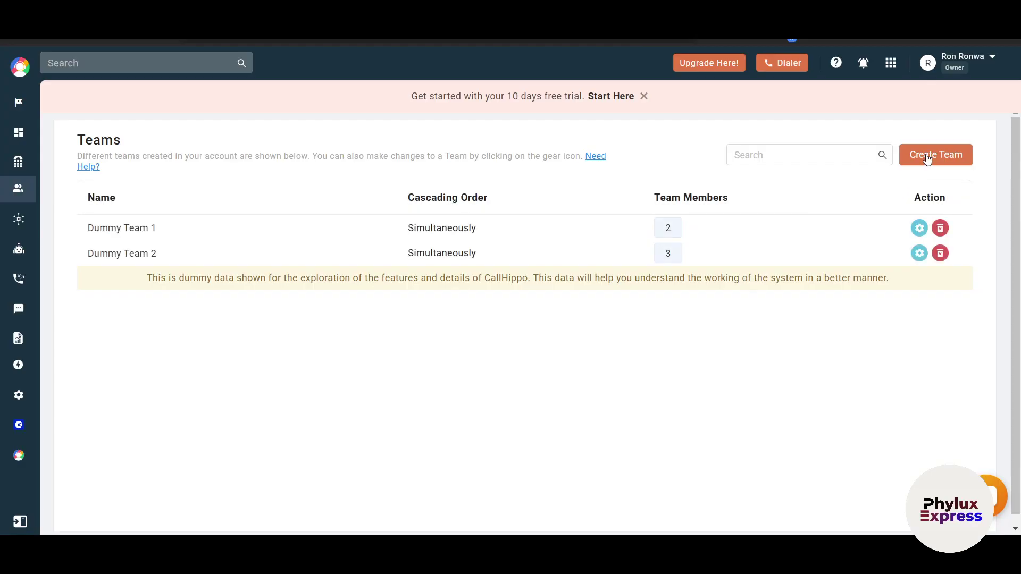
Start a new team and scroll through the form with the three dummy members allocated.
left_click(926, 157)
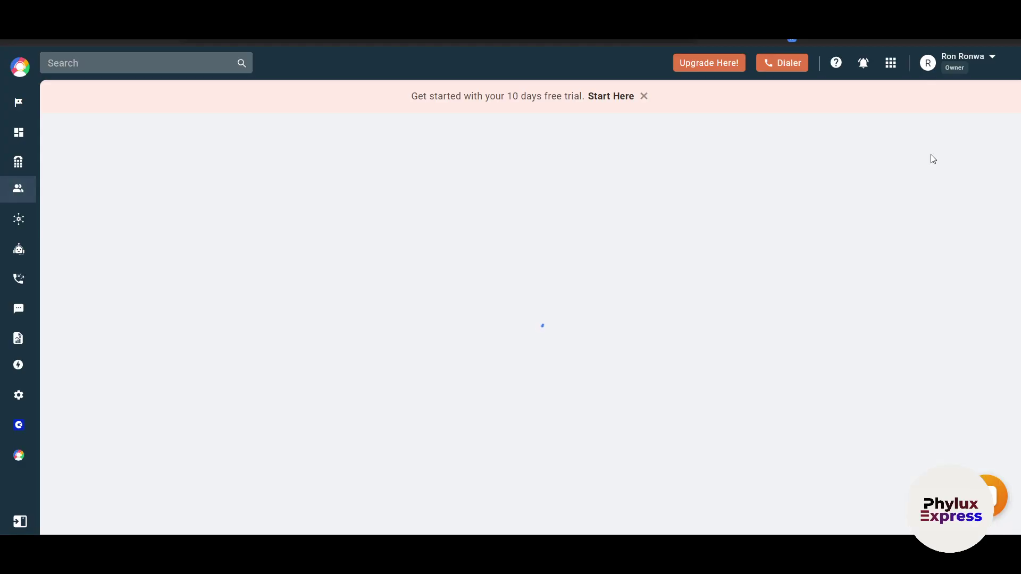
scroll(273, 275, "down", 2)
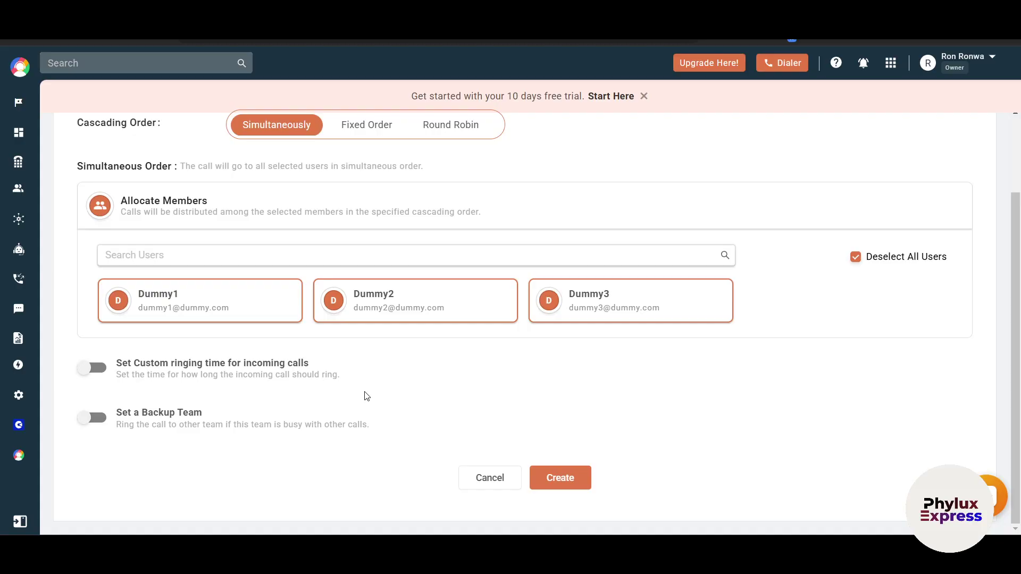
scroll(365, 463, "up", 2)
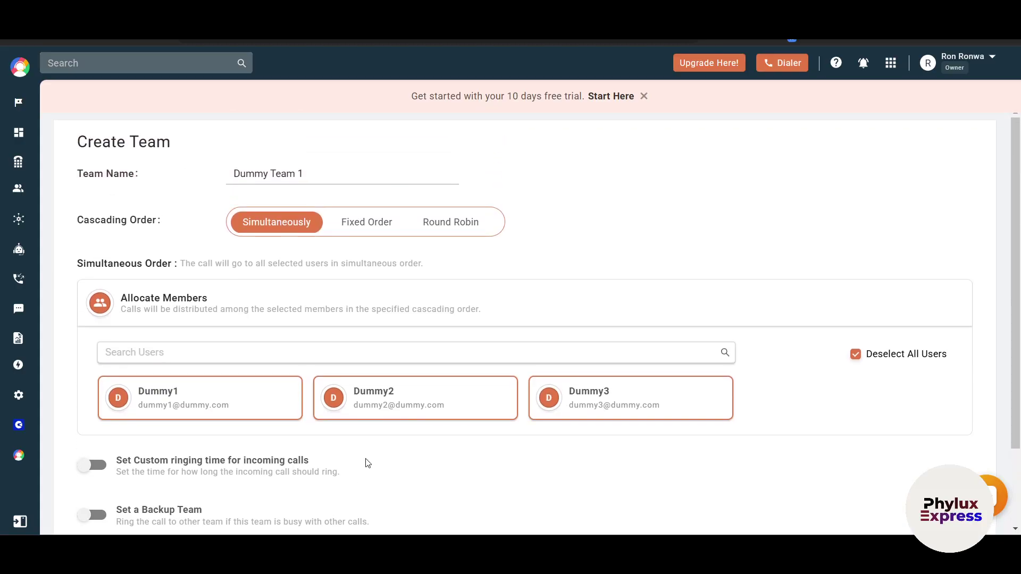
scroll(372, 435, "down", 2)
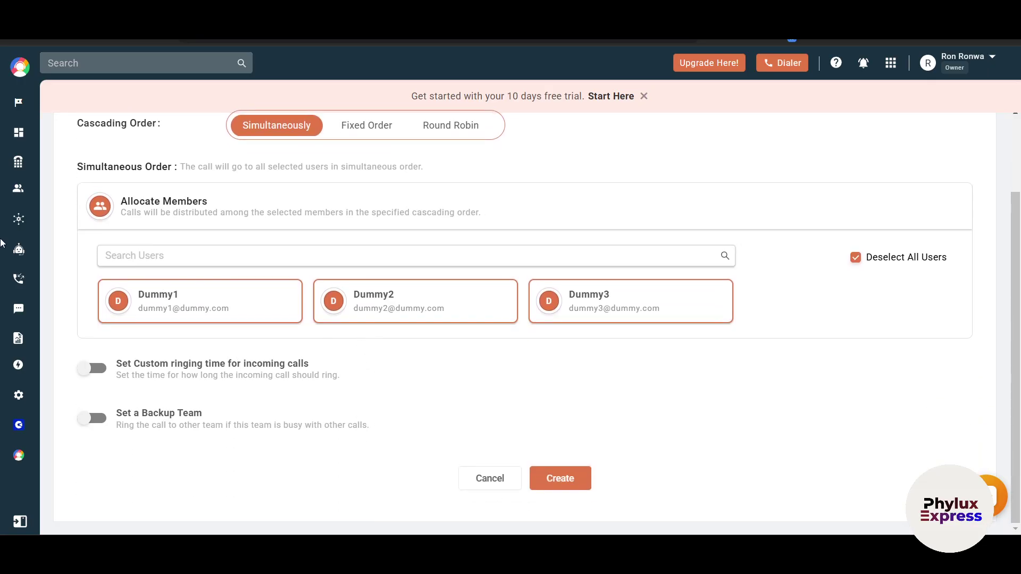
Return to the Teams list, then view the Call Logs feed of Sales and Marketing Team calls.
mouse_move(24, 202)
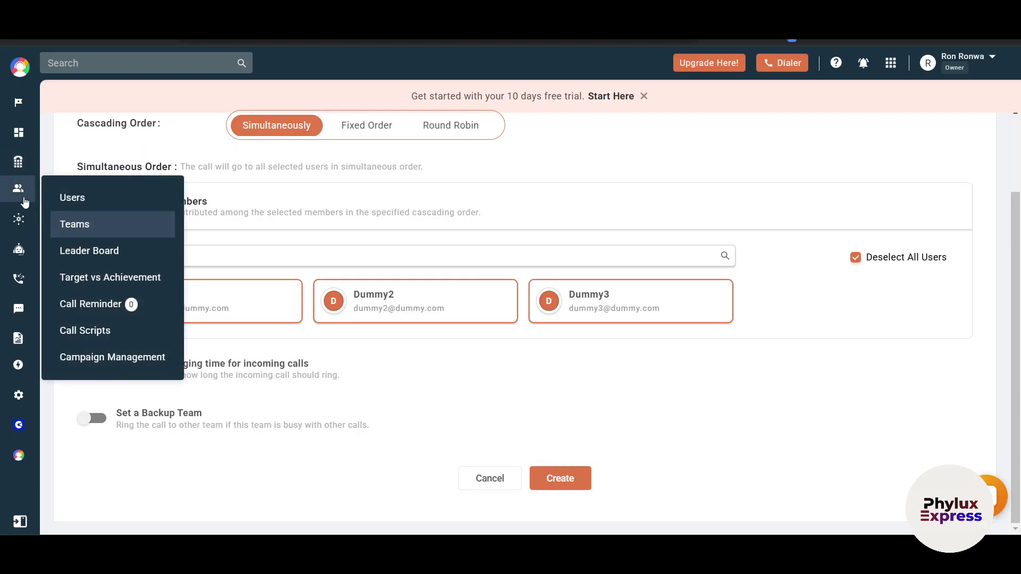
left_click(71, 225)
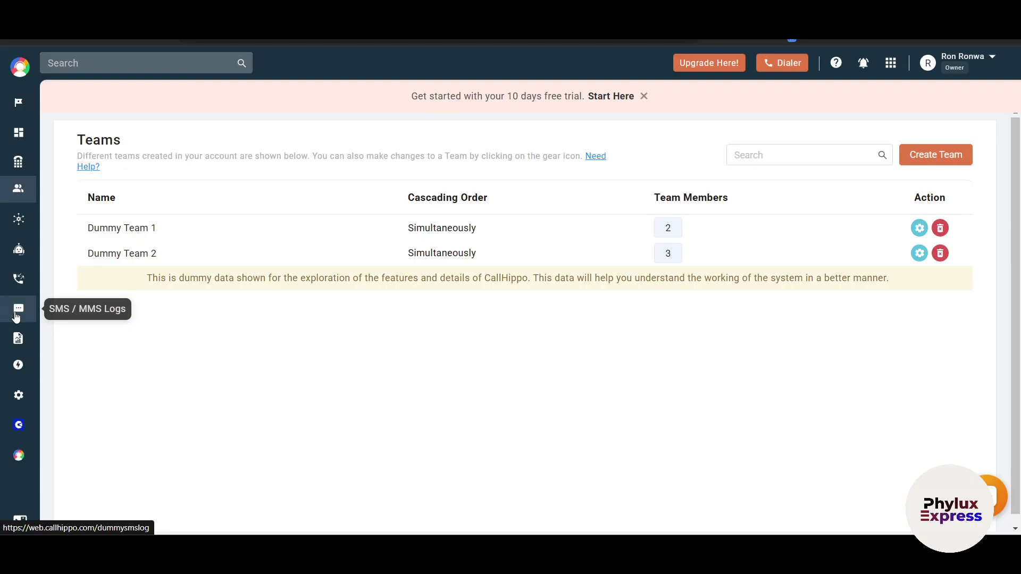
left_click(20, 281)
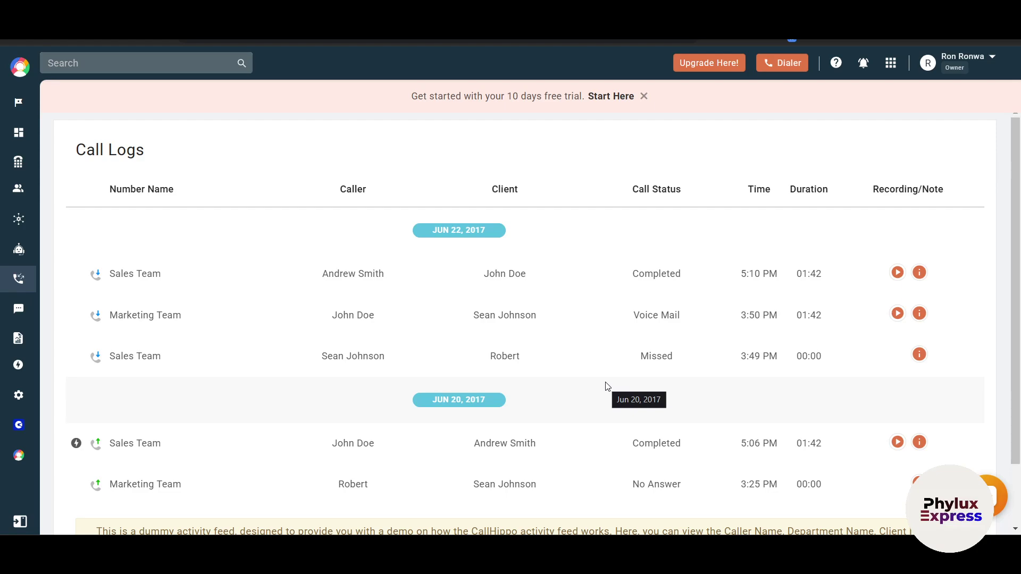
scroll(473, 401, "down", 2)
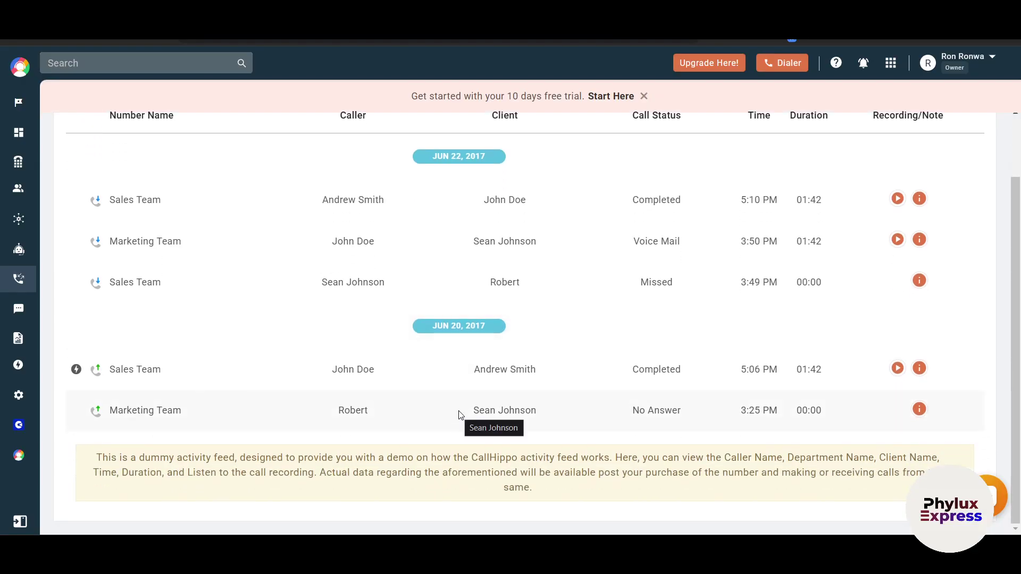
Browse the integrations and open HubSpot's setup offering 10 free users, a free number and $2 credits.
left_click(21, 224)
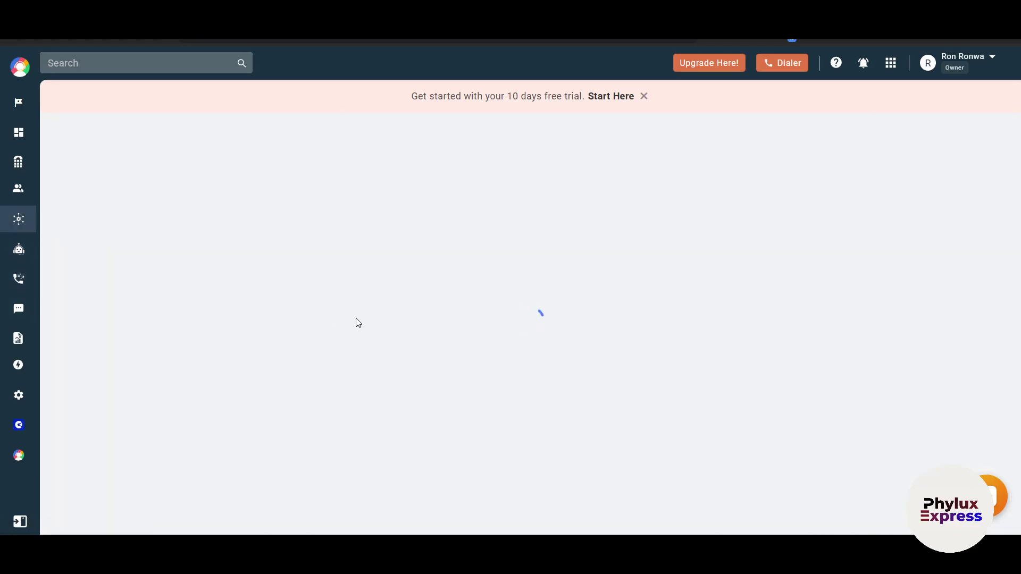
scroll(606, 321, "down", 3)
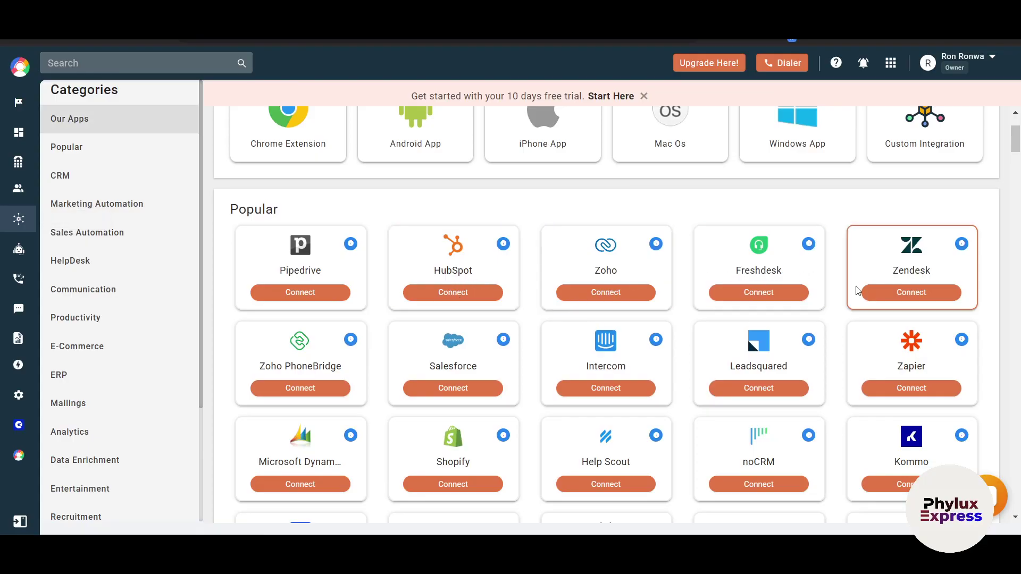
scroll(457, 329, "down", 3)
scroll(467, 399, "up", 6)
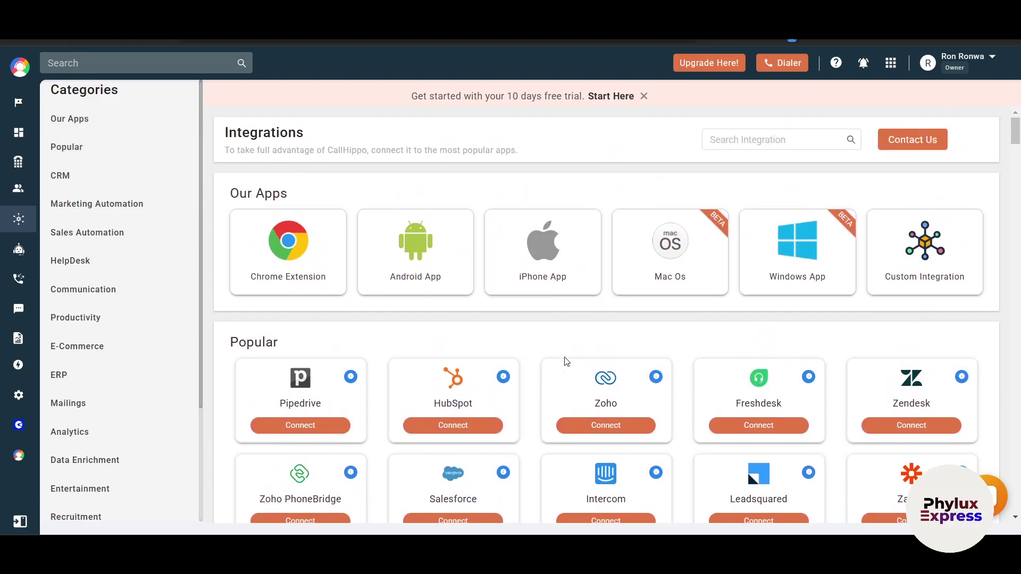
left_click(747, 140)
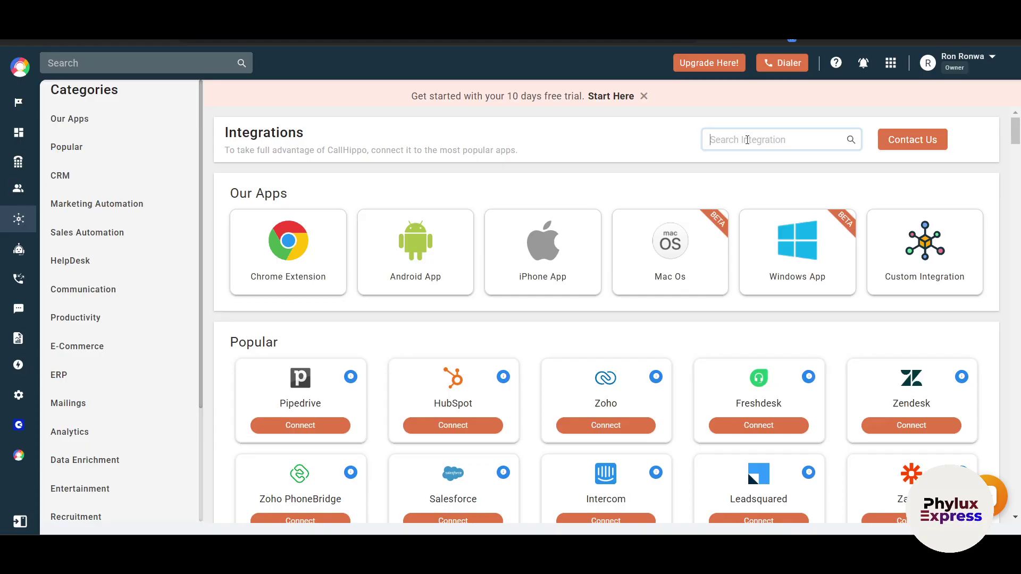
scroll(457, 340, "down", 1)
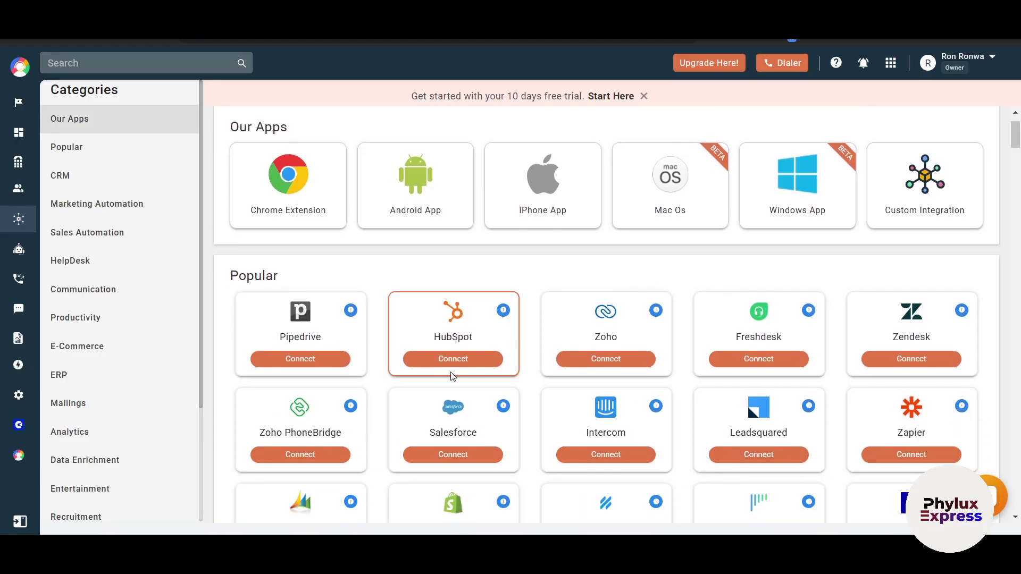
left_click(502, 309)
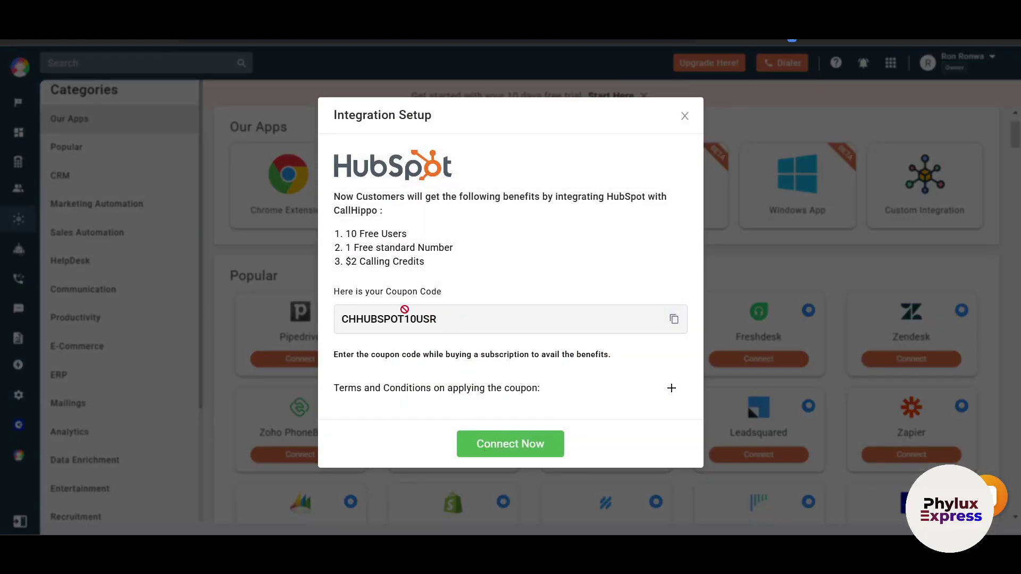
Start the HubSpot connection, choose to sign in to an existing HubSpot account, and tick Remember me.
left_click(498, 445)
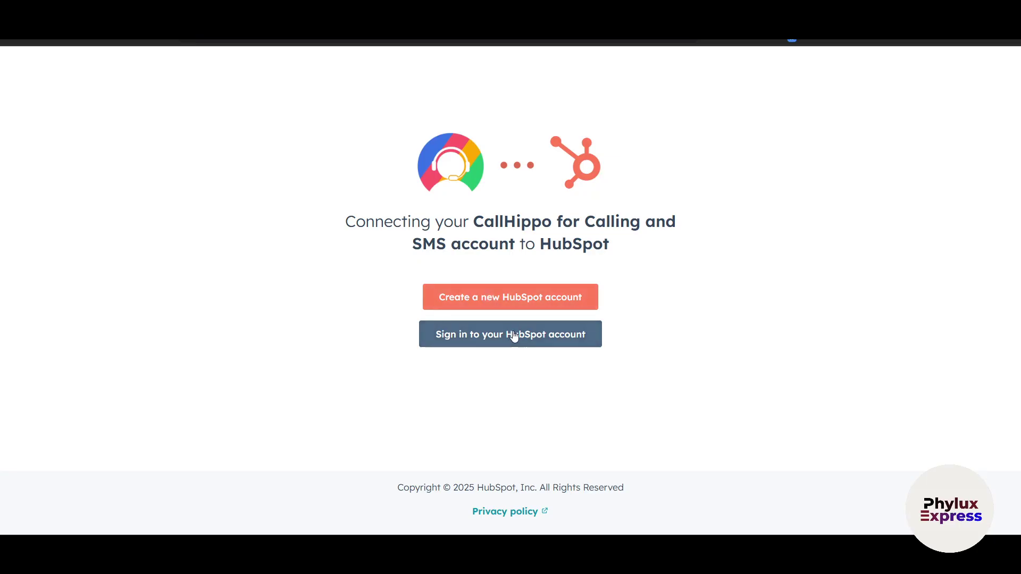
left_click(513, 335)
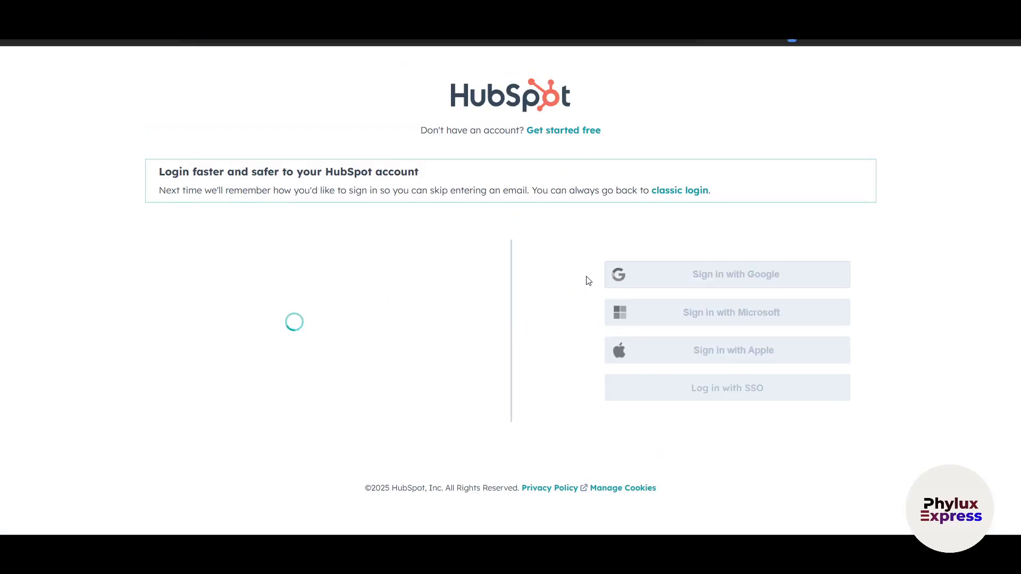
left_click(183, 317)
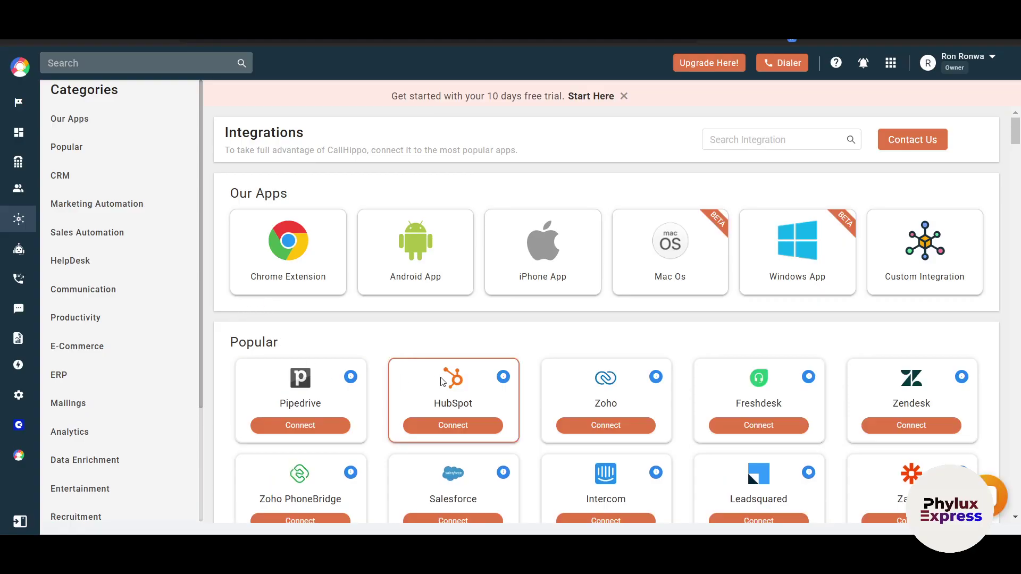
Scroll through the Integrations page, then return to the Getting Started dashboard via the CallHippo logo.
scroll(468, 391, "down", 3)
scroll(472, 392, "down", 1)
scroll(472, 392, "down", 2)
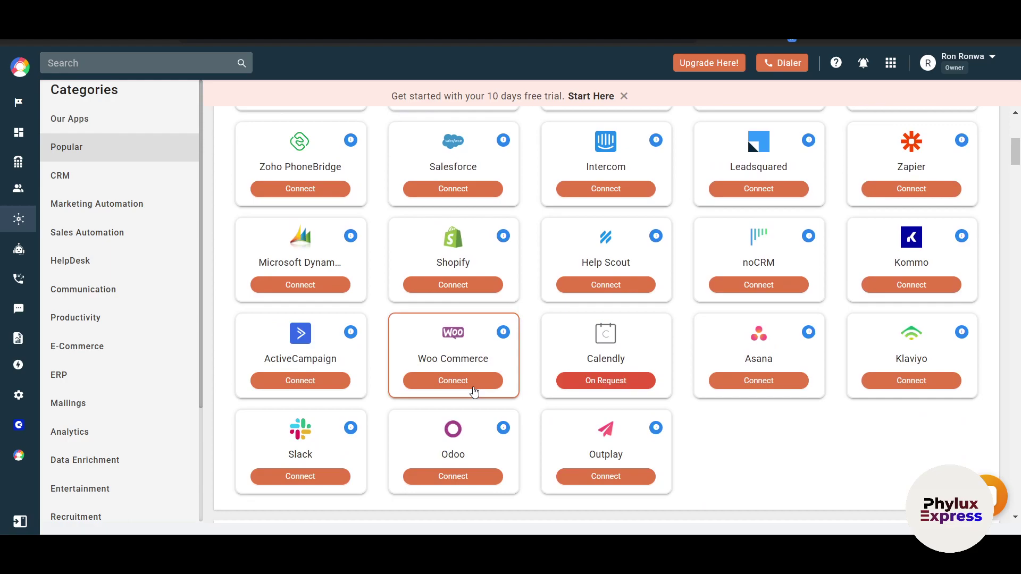
scroll(426, 372, "up", 6)
left_click(14, 74)
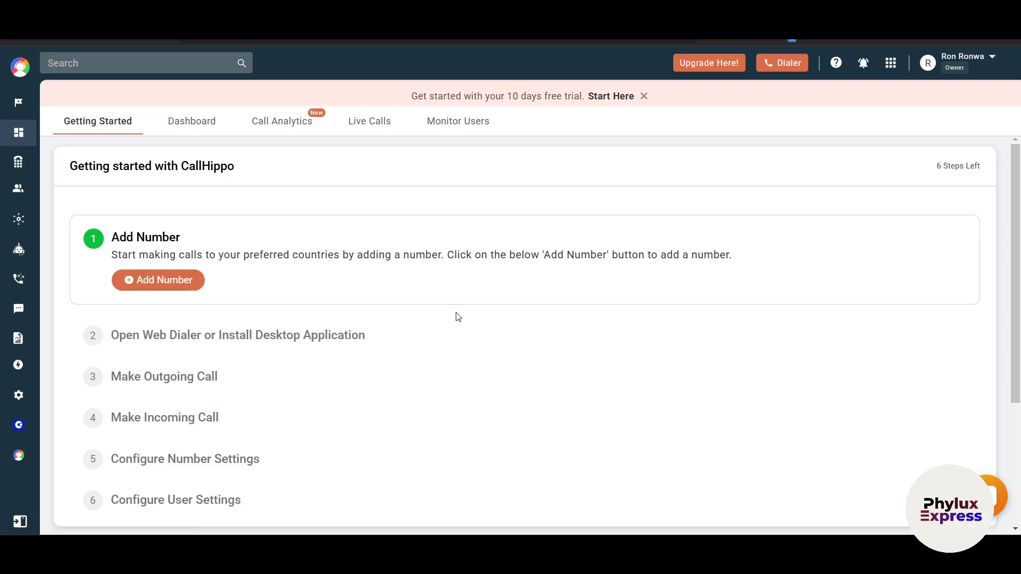
View Call Analytics for Mar 4–10, 2025, highlighting the zero Total Outgoing Calls figure.
left_click(280, 121)
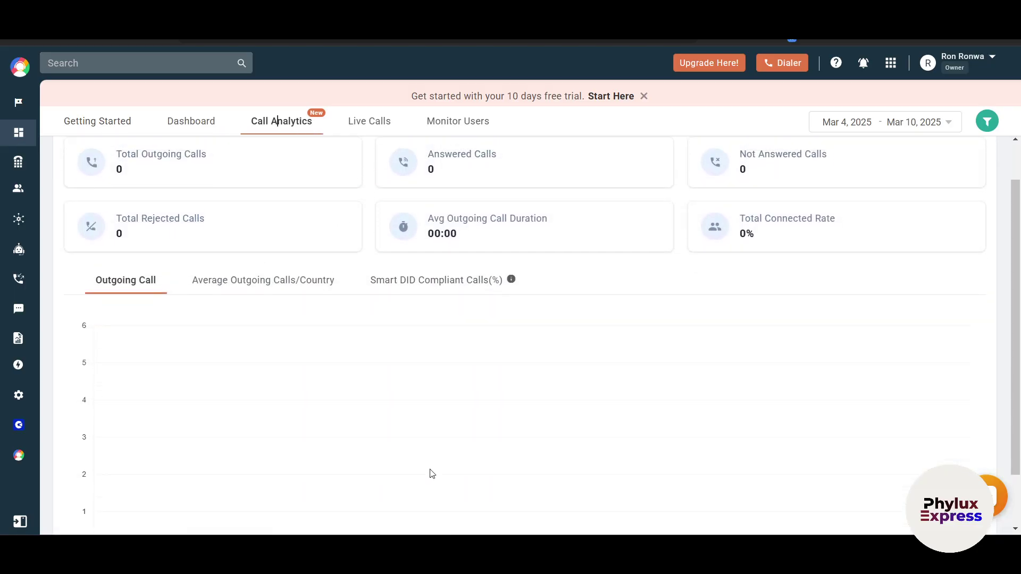
left_click_drag(155, 211, 335, 213)
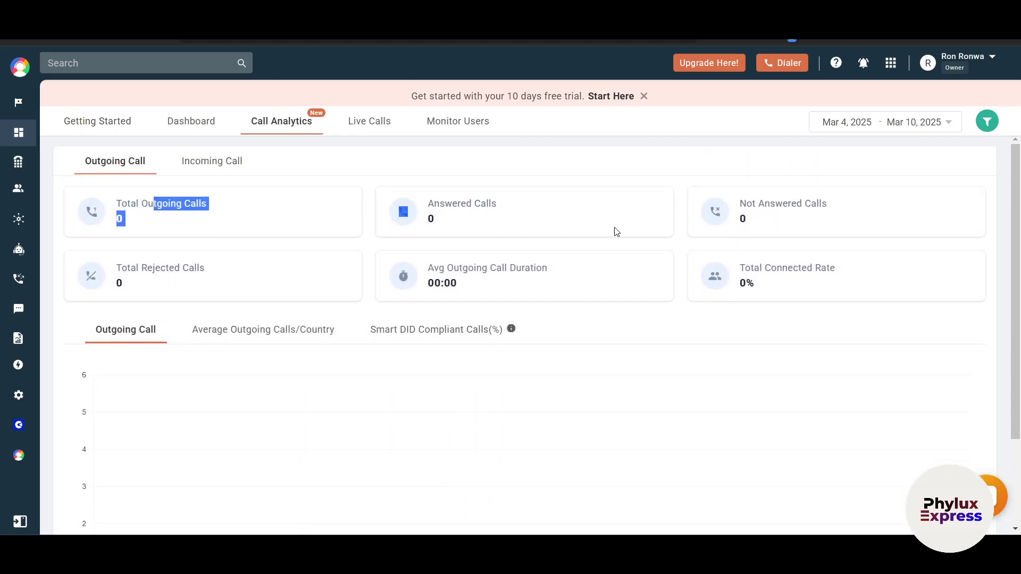
left_click(628, 227)
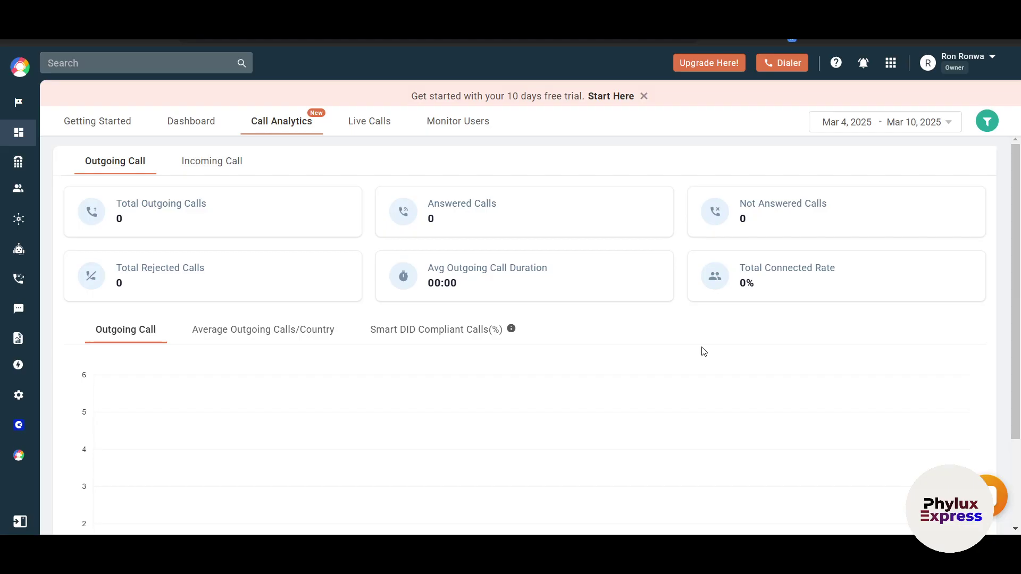